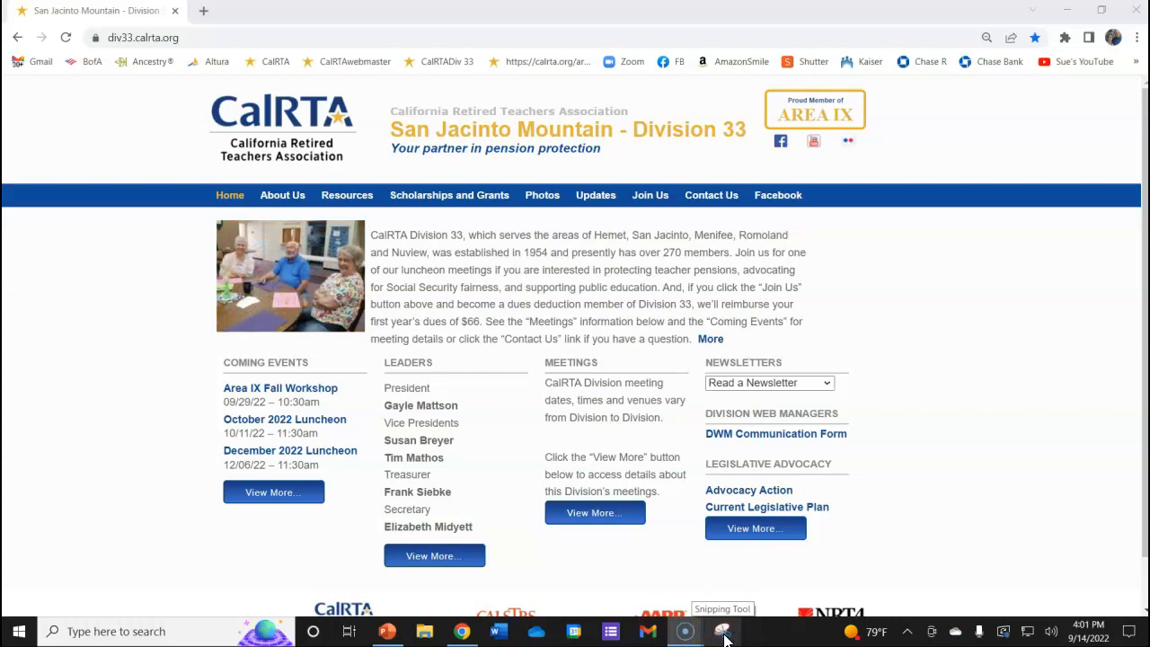
Open the Snipping Tool and move its window to the blank area beside the Division 33 page content
click(725, 634)
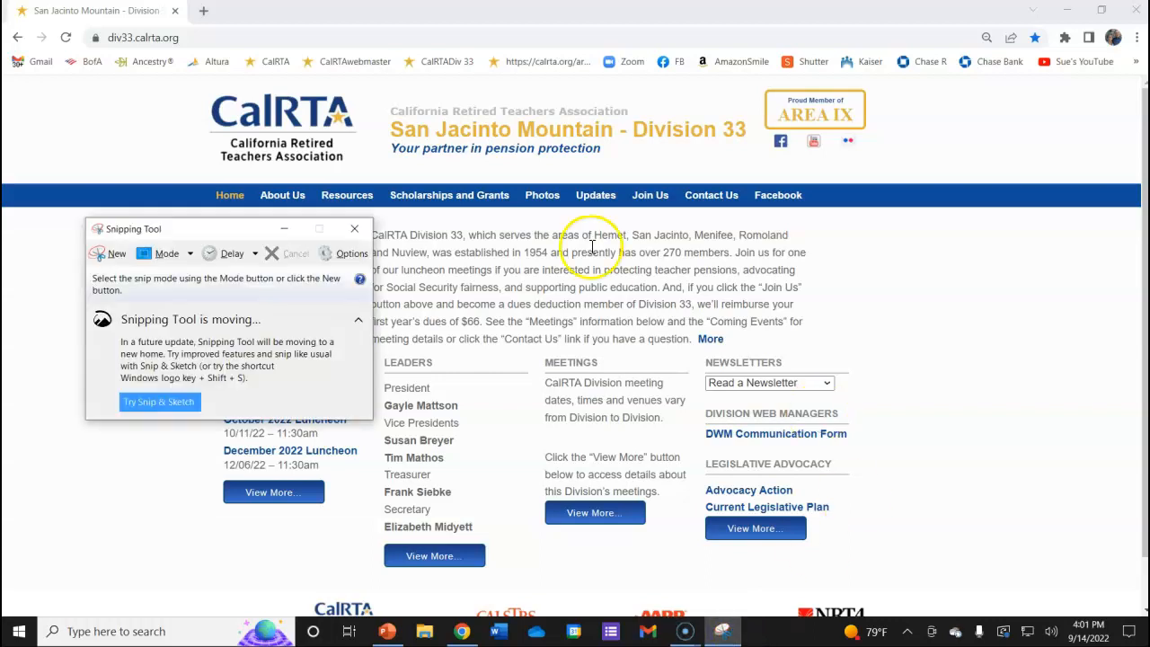
click(239, 238)
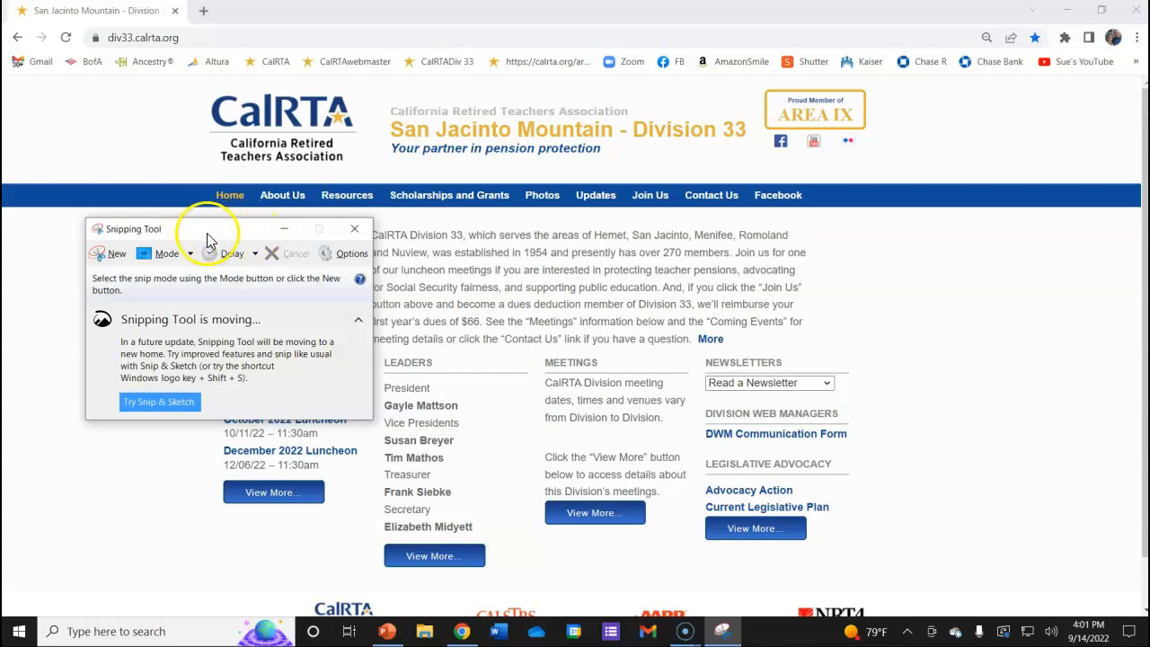
drag(208, 235, 208, 235)
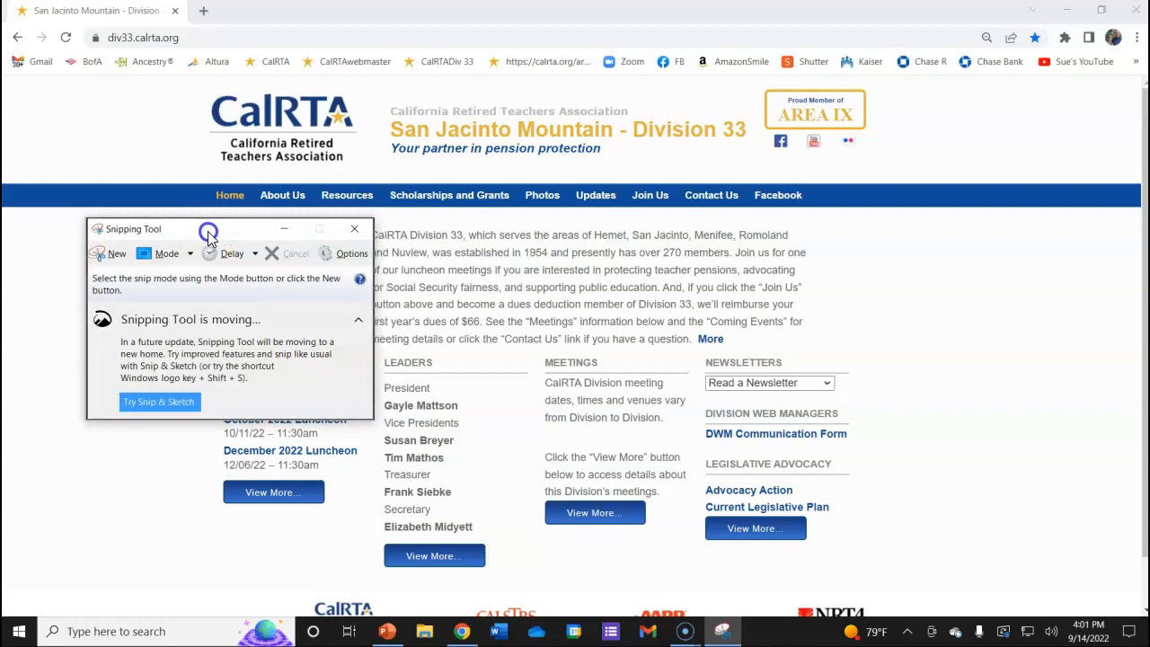
drag(208, 235, 966, 239)
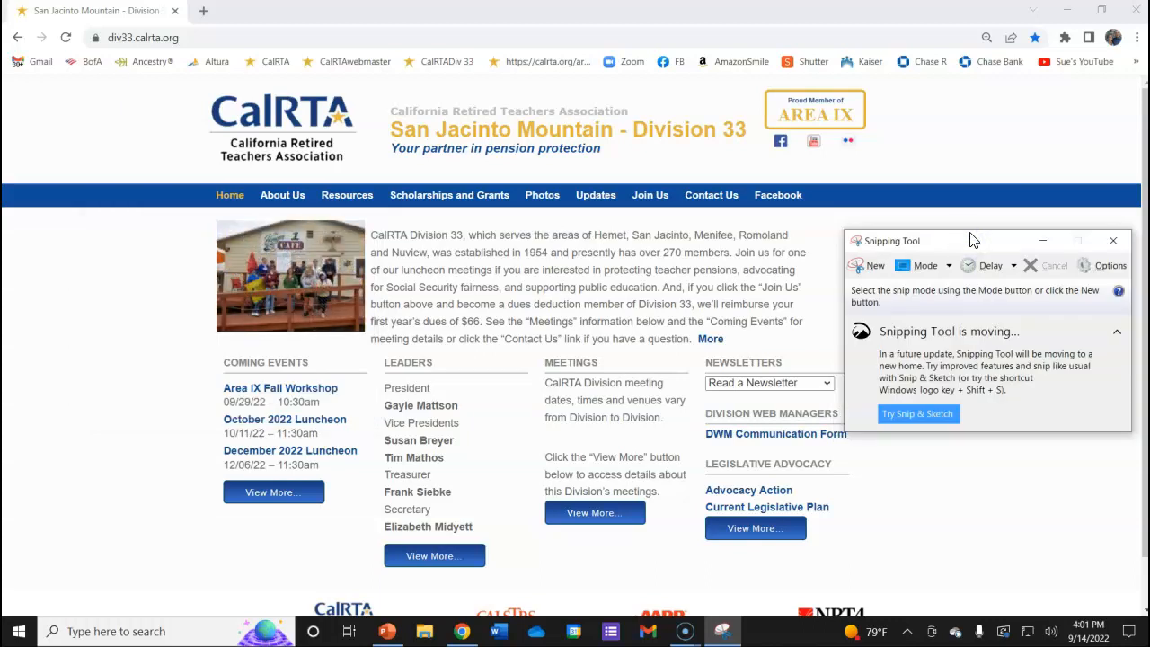
click(947, 137)
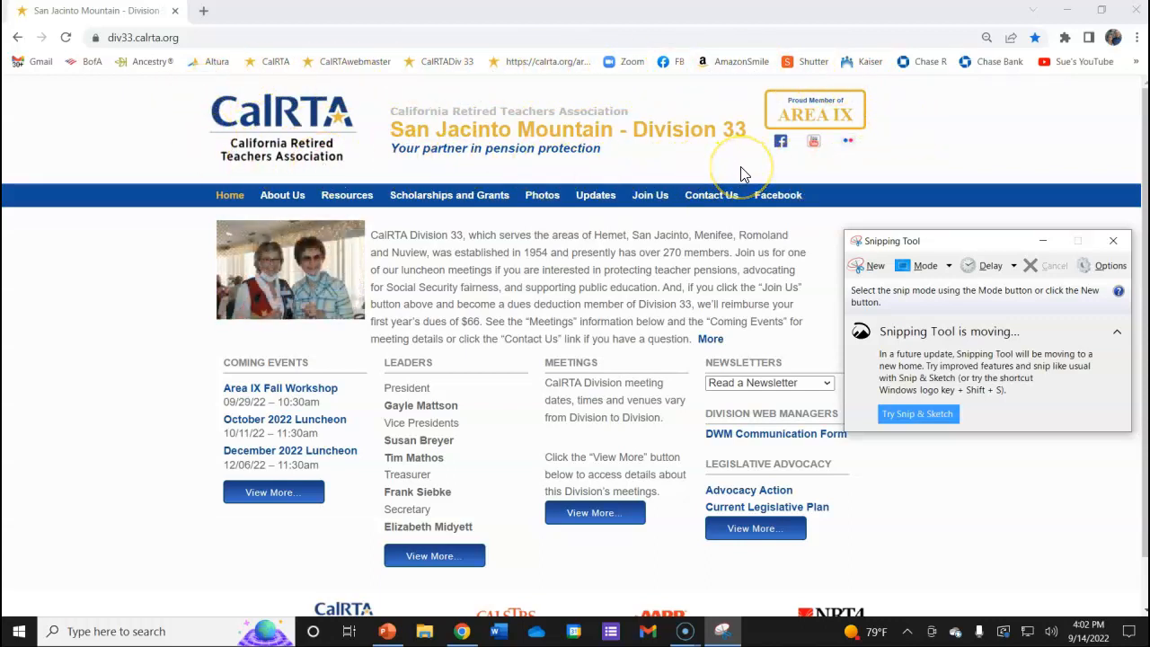
Capture a Rectangular Snip of the site's header banner, from the CalRTA logo across to the AREA IX badge
click(949, 267)
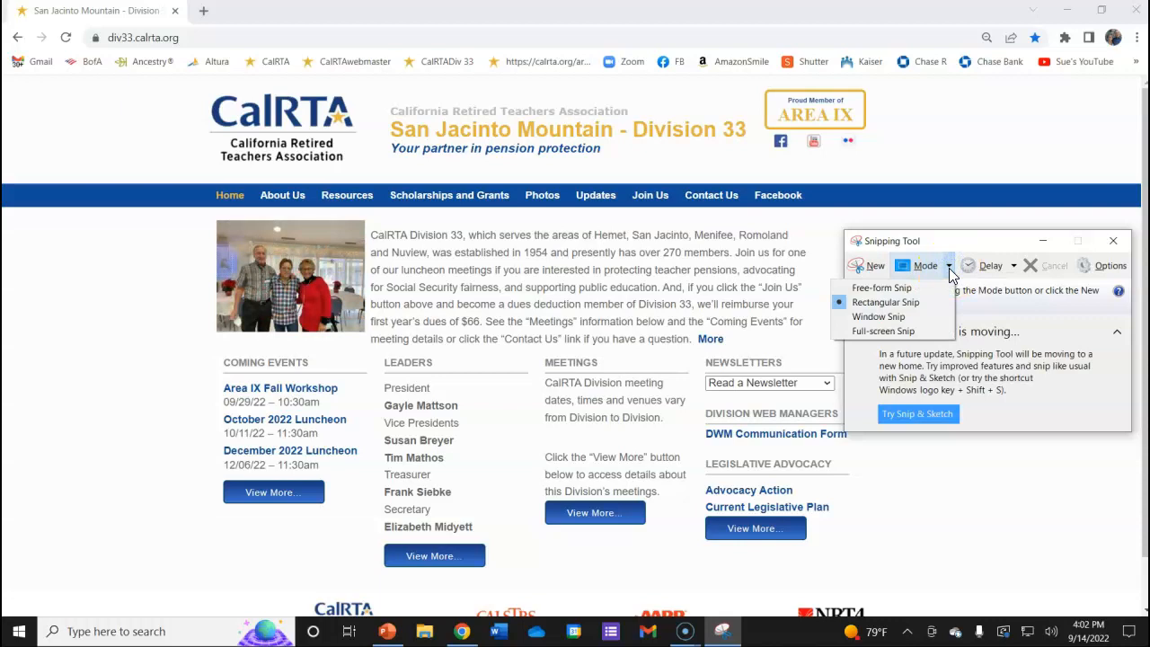
click(916, 306)
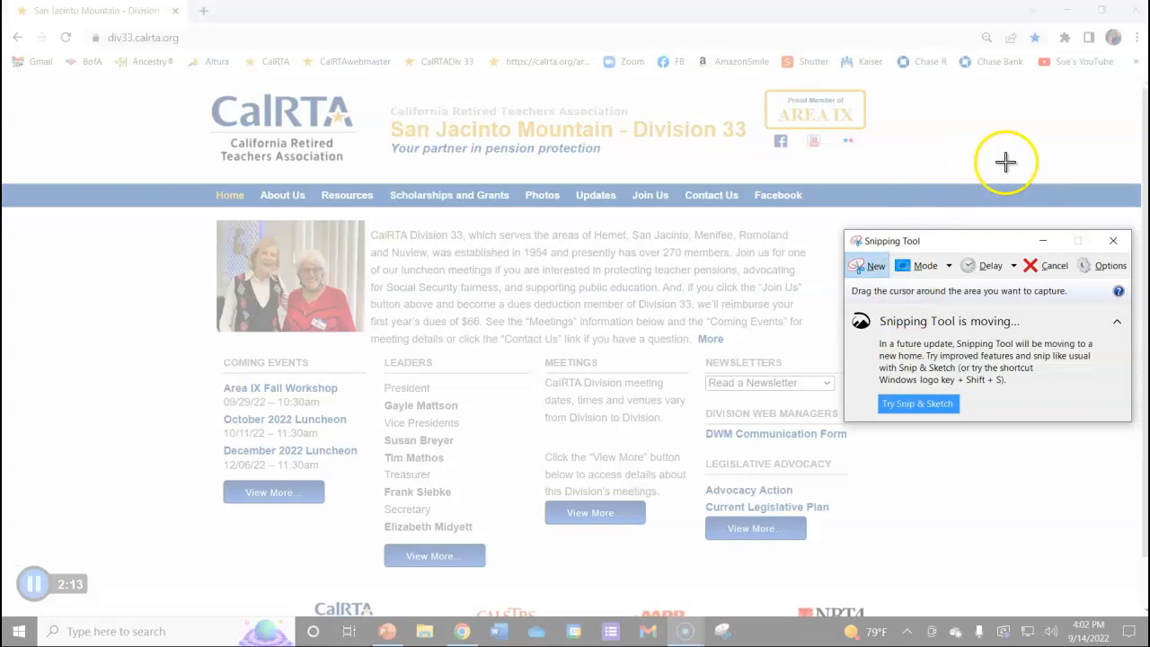
click(201, 85)
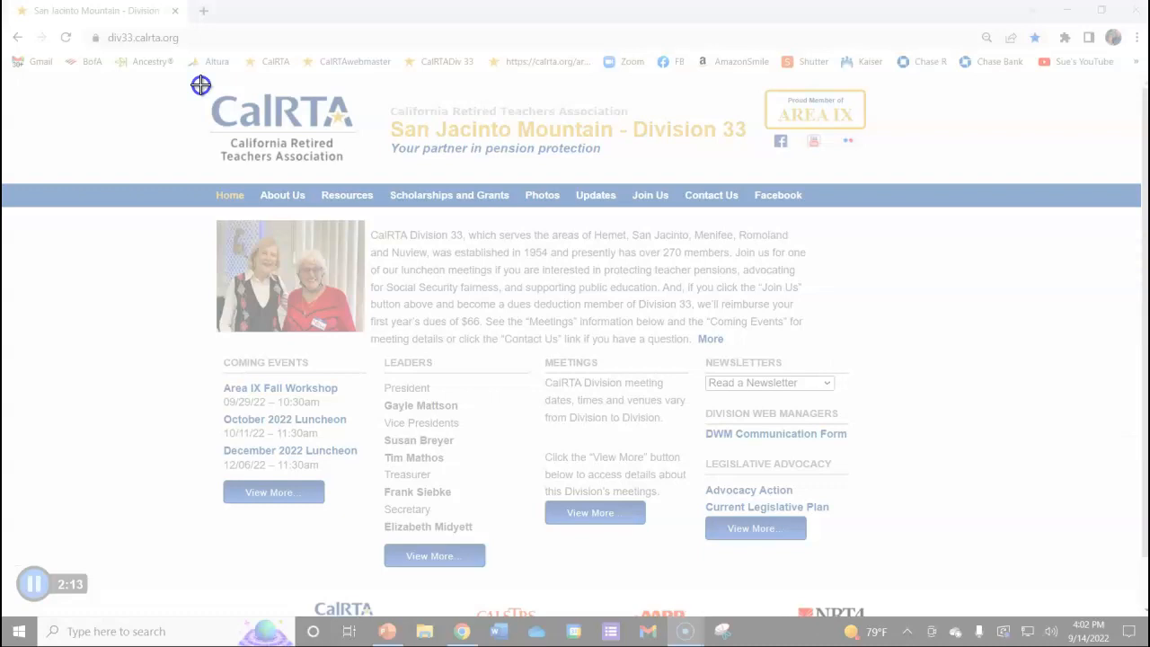
drag(234, 90, 887, 174)
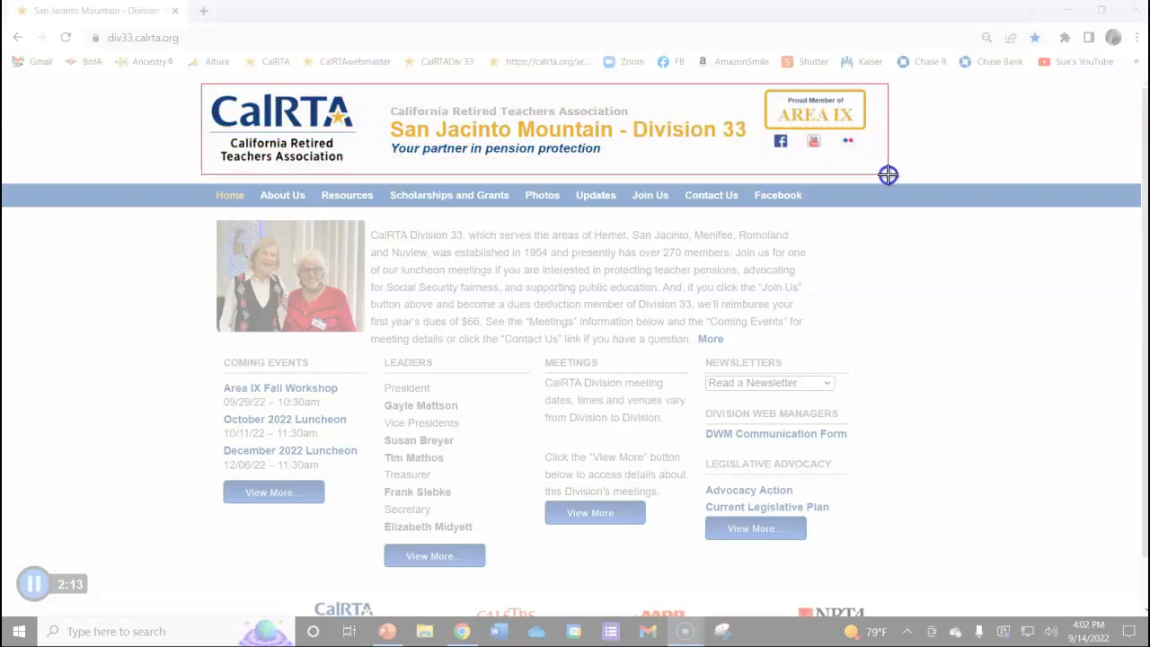
drag(887, 175, 882, 172)
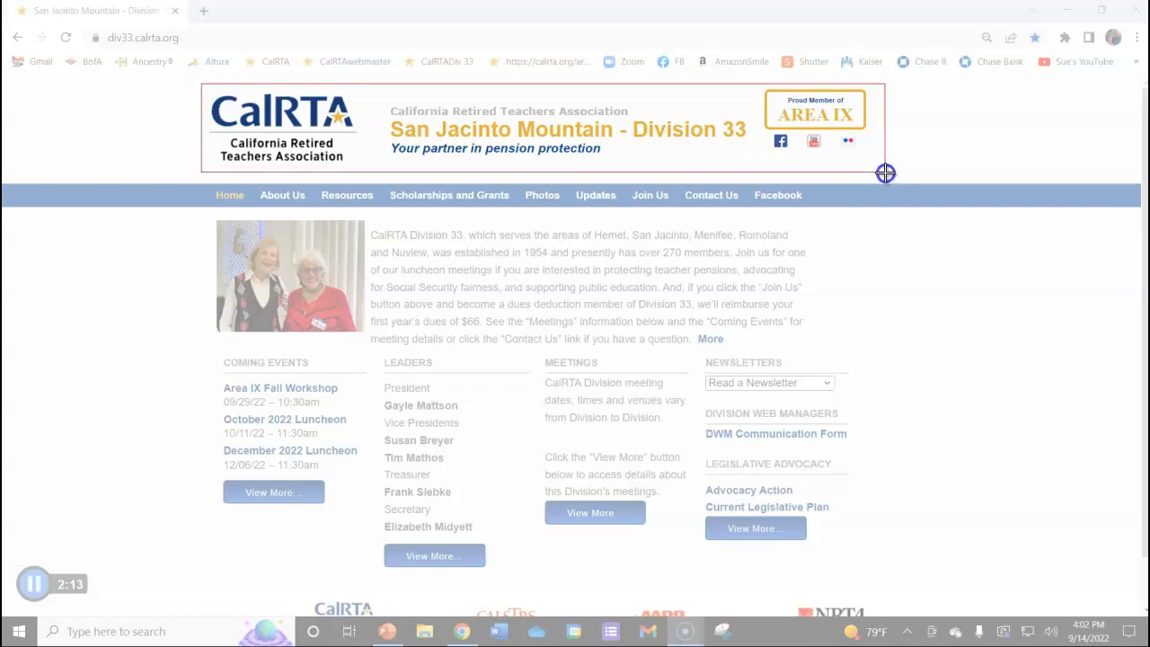
drag(885, 172, 883, 172)
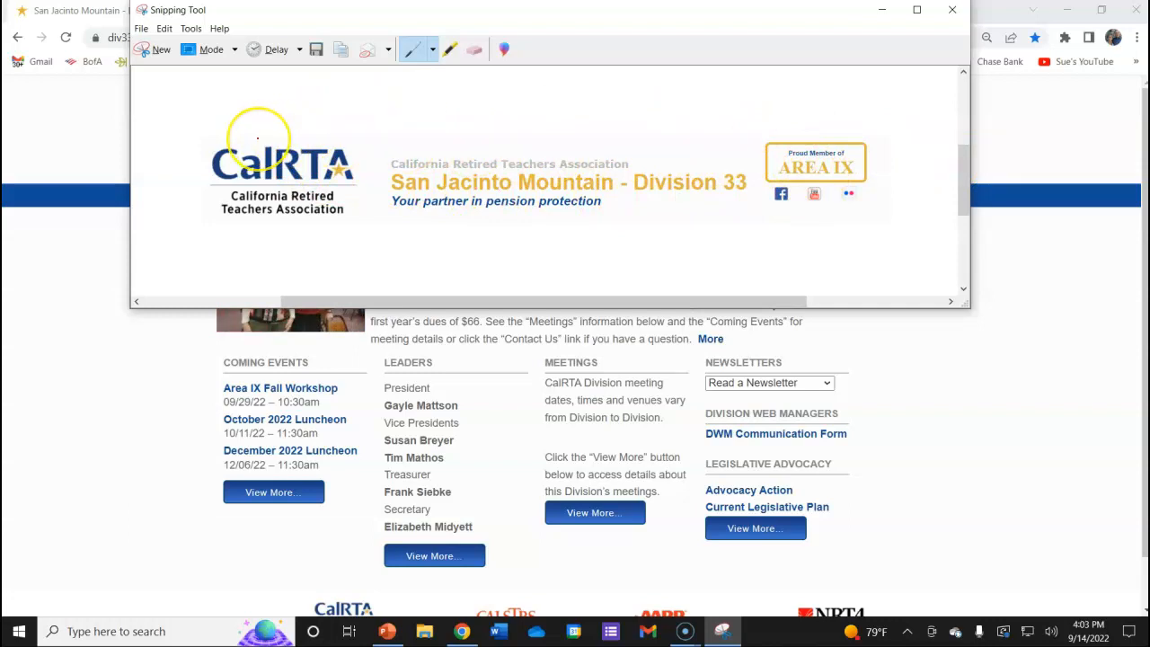
Save the snip to the Desktop as a JPEG file named BANNER SNIP and close the Snipping Tool
click(141, 29)
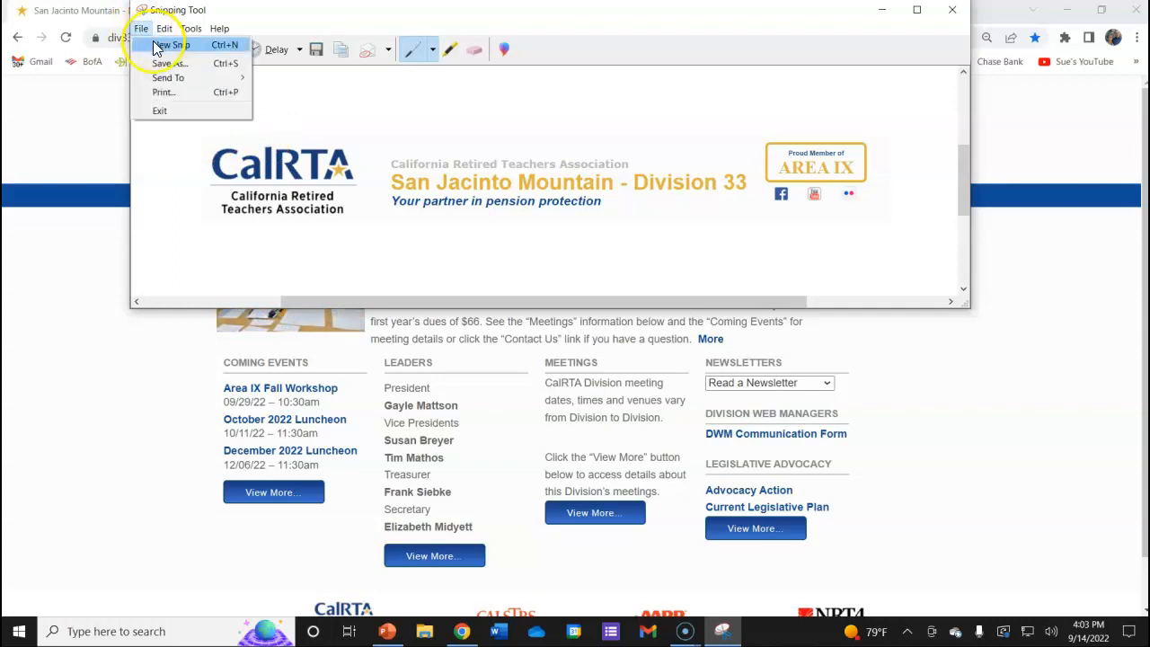
click(160, 66)
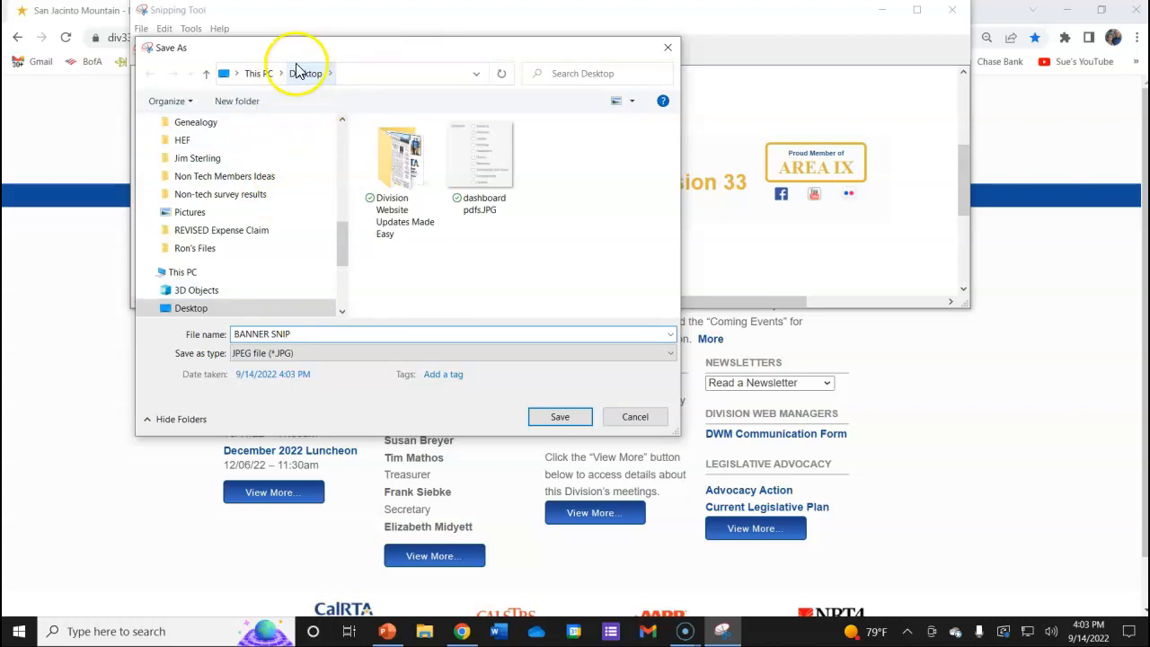
drag(341, 244, 336, 144)
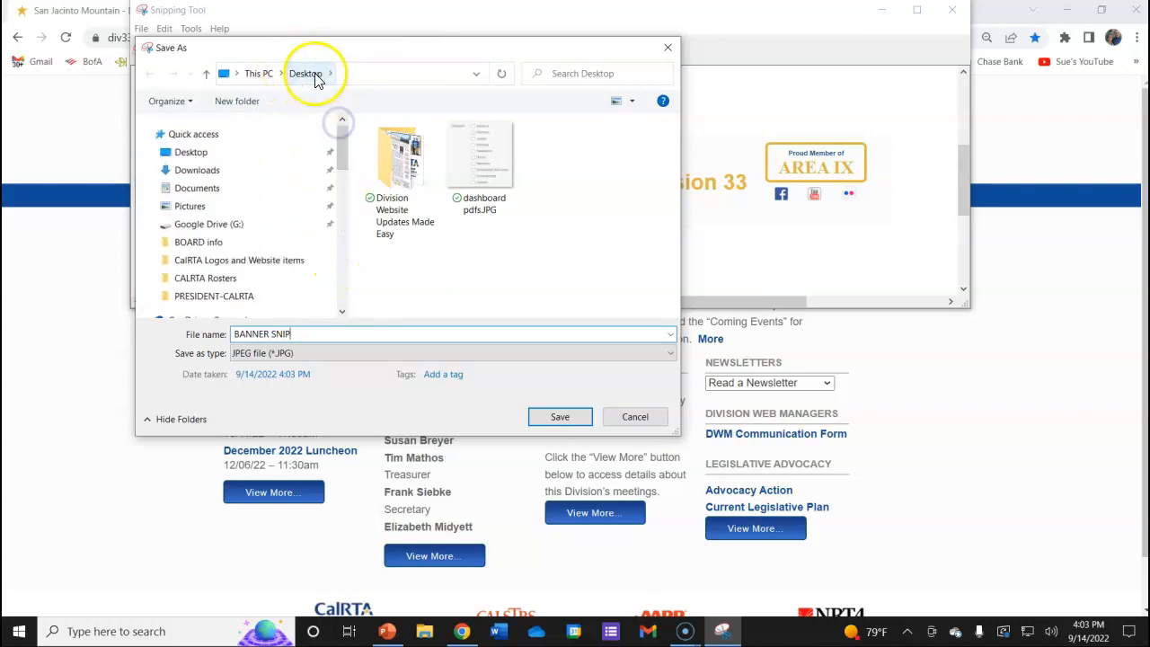
click(191, 152)
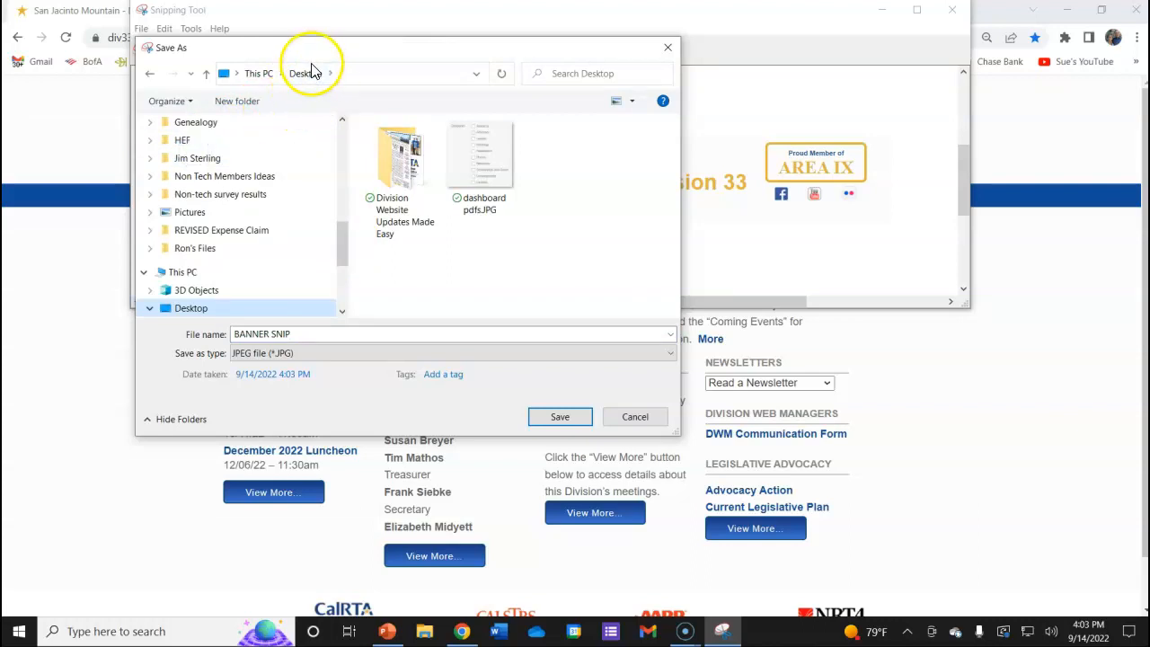
click(561, 417)
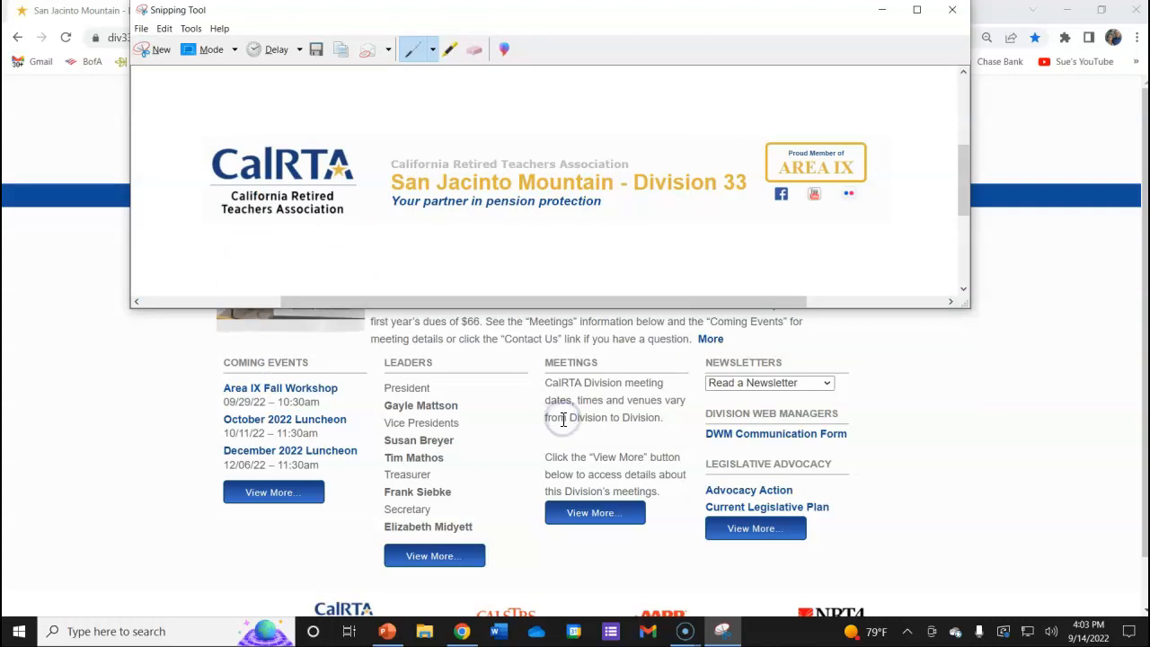
click(954, 16)
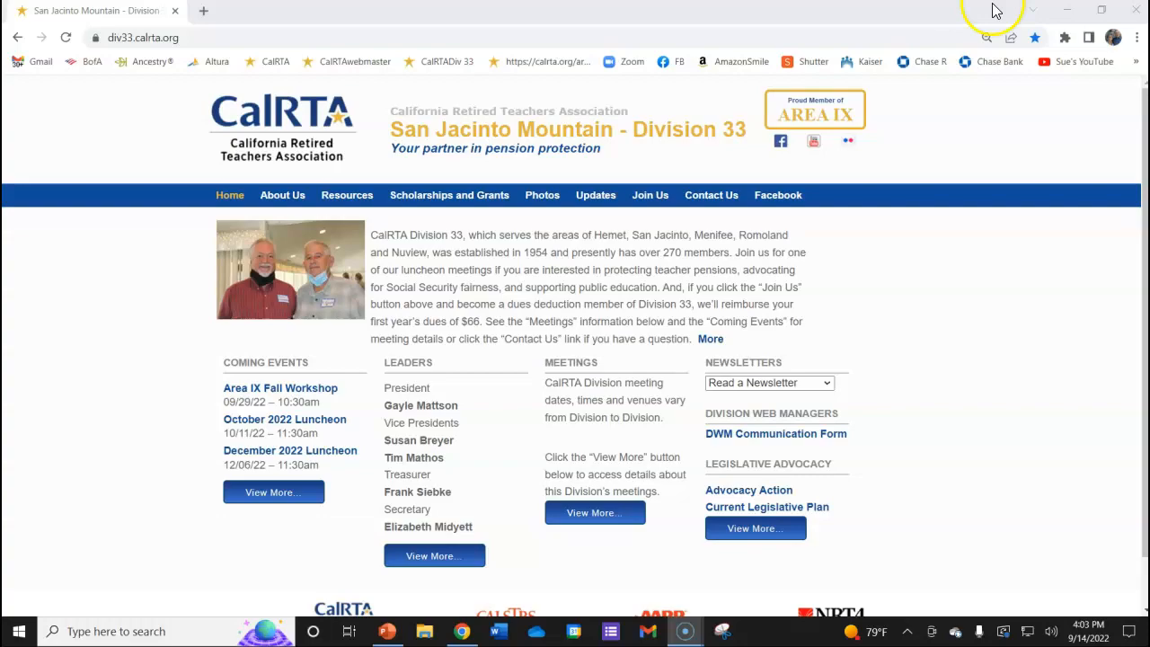
On the desktop, move BANNER SNIP.JPG beside the OneDrive shortcut and preview the image
click(1068, 16)
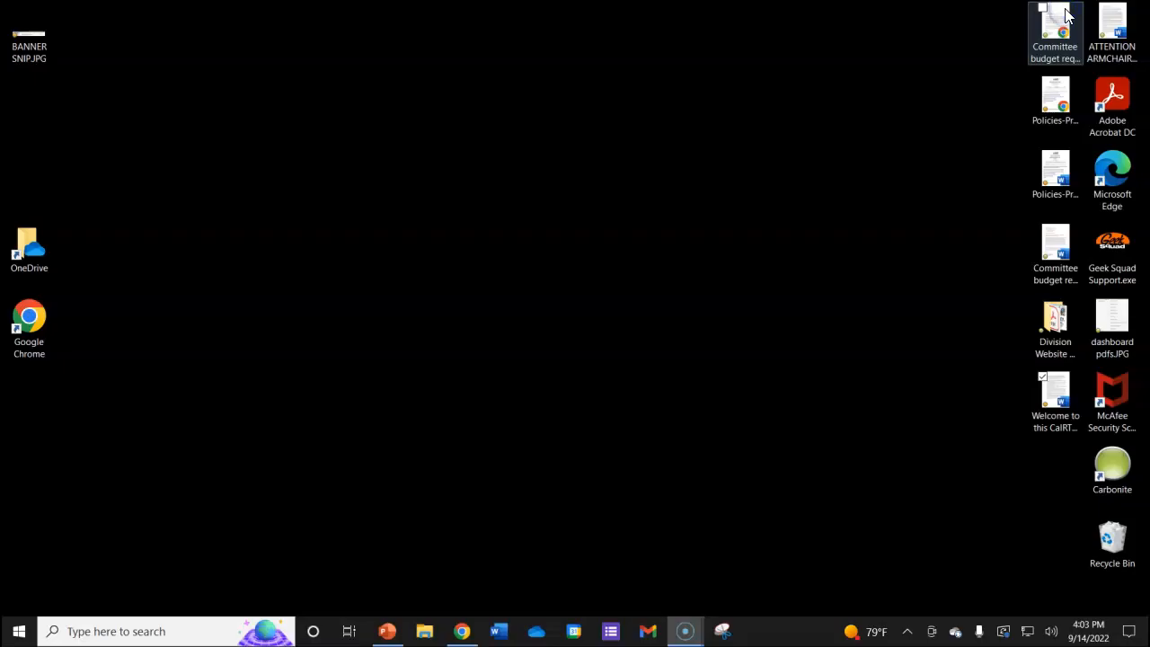
click(720, 87)
drag(27, 43, 103, 263)
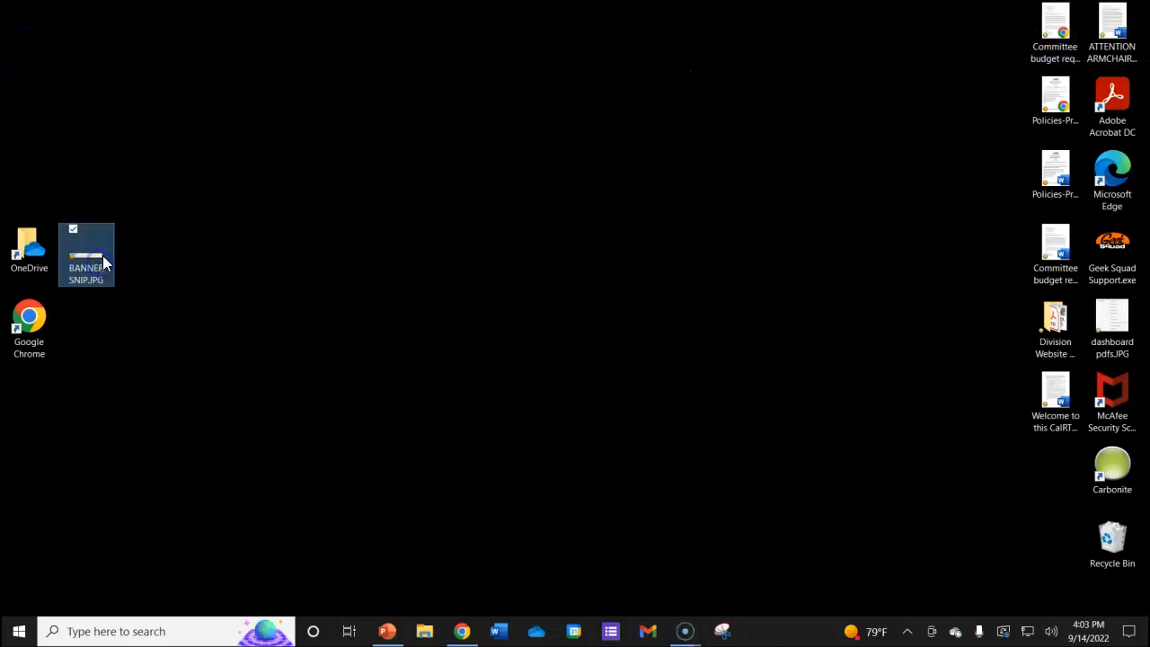
double_click(104, 261)
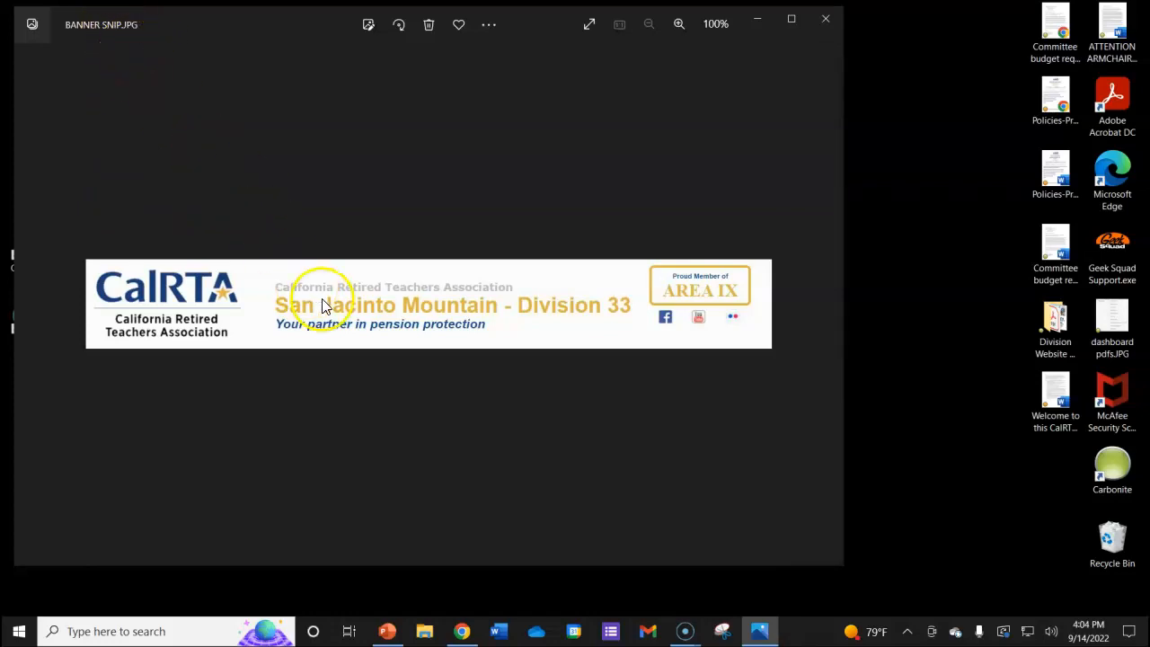
click(825, 22)
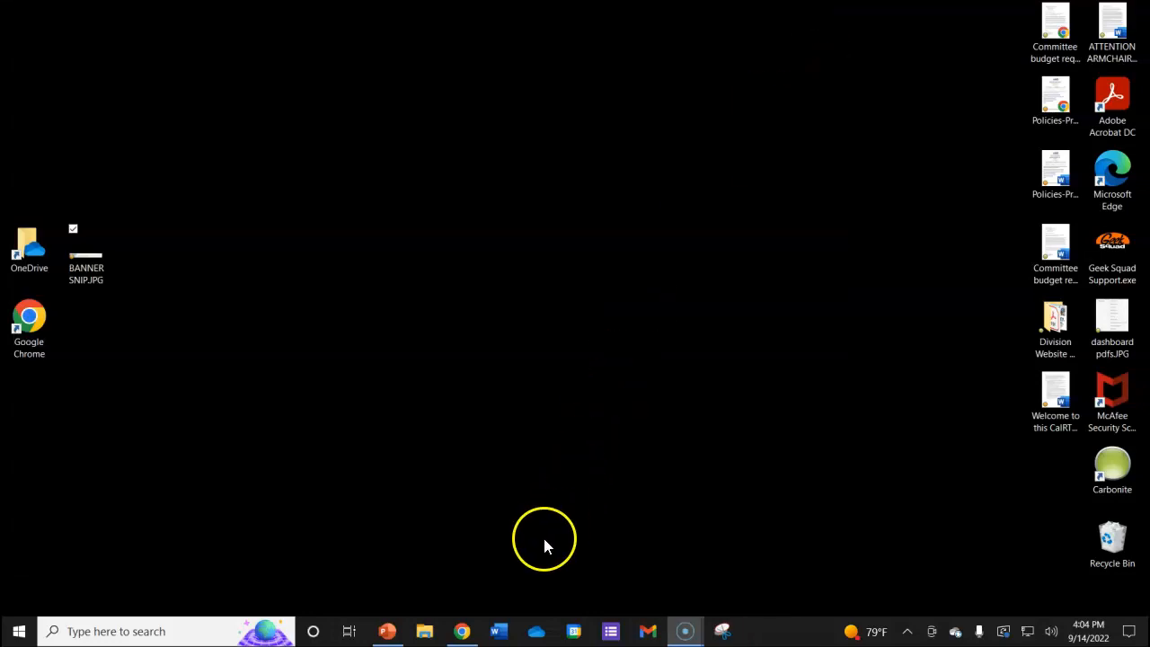
Create a blank document in Word and insert BANNER SNIP.JPG from the desktop into it
click(500, 631)
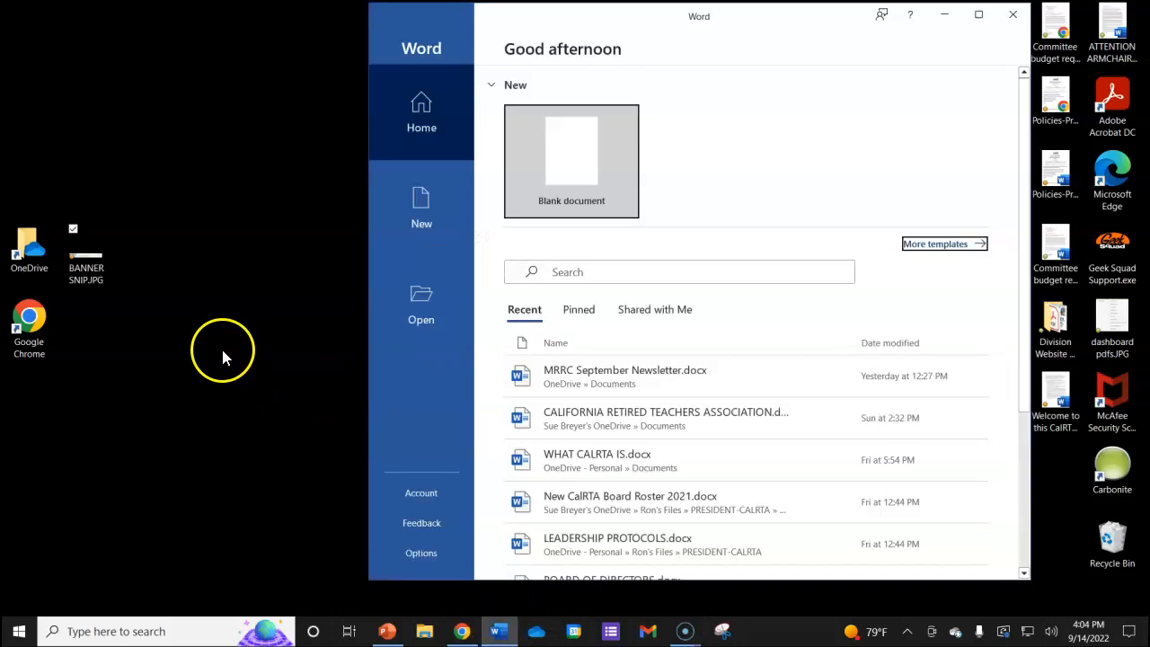
click(582, 170)
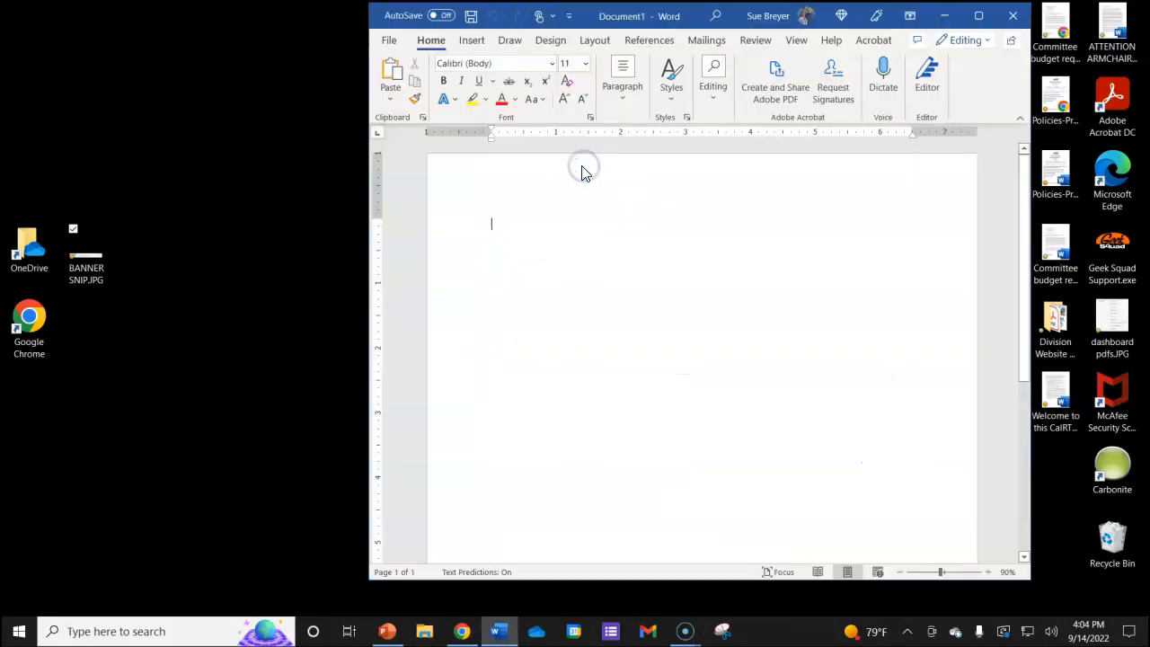
drag(90, 251, 617, 251)
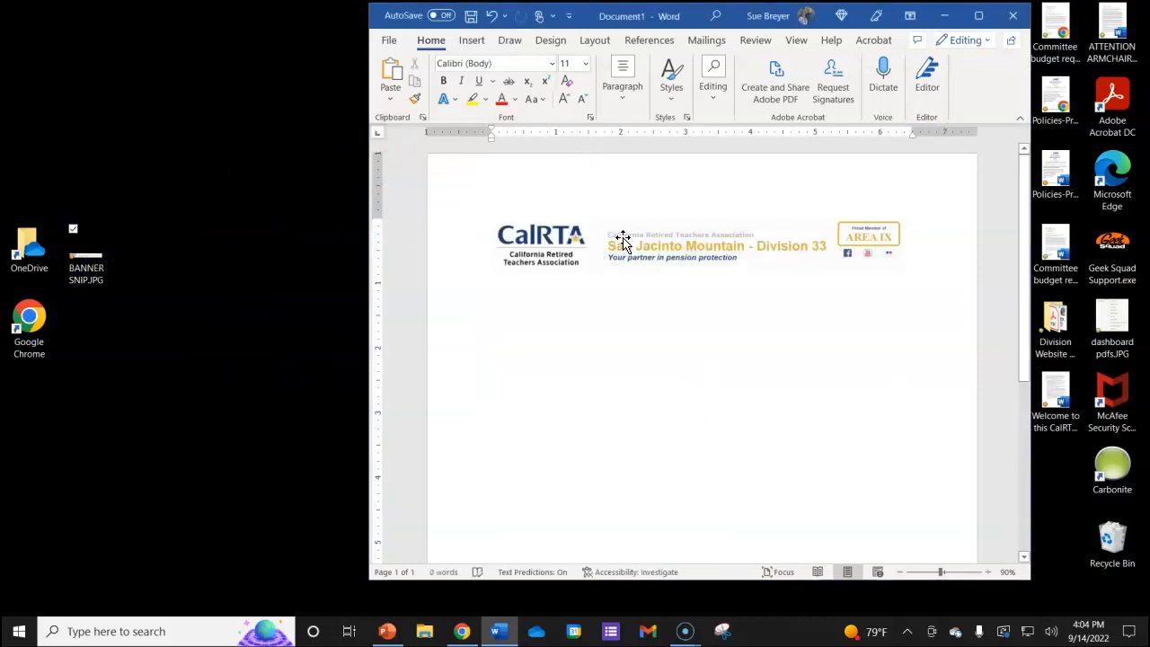
Stretch the banner picture slightly taller and wider in the document, then deselect it
click(680, 243)
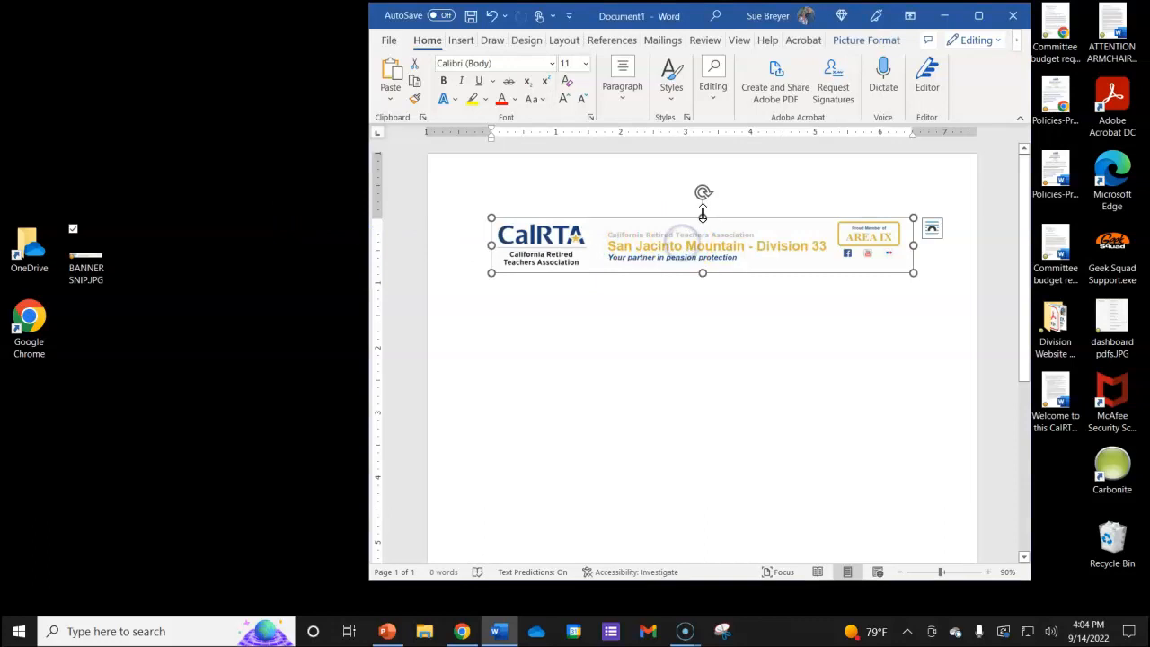
drag(704, 275, 704, 292)
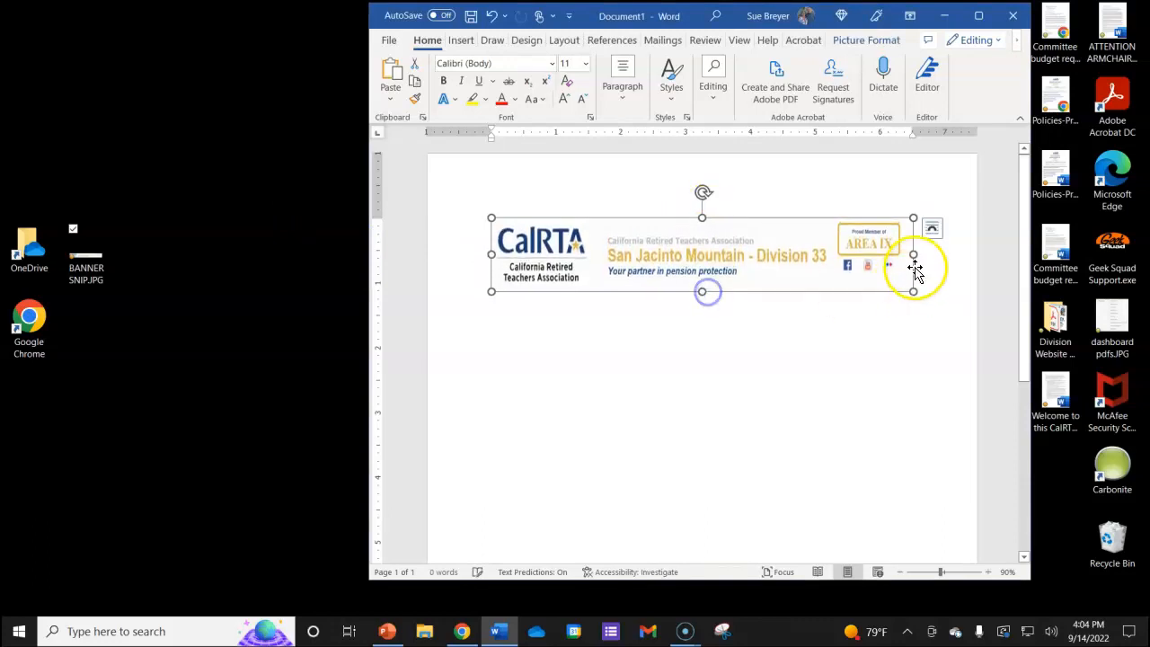
drag(916, 256, 919, 255)
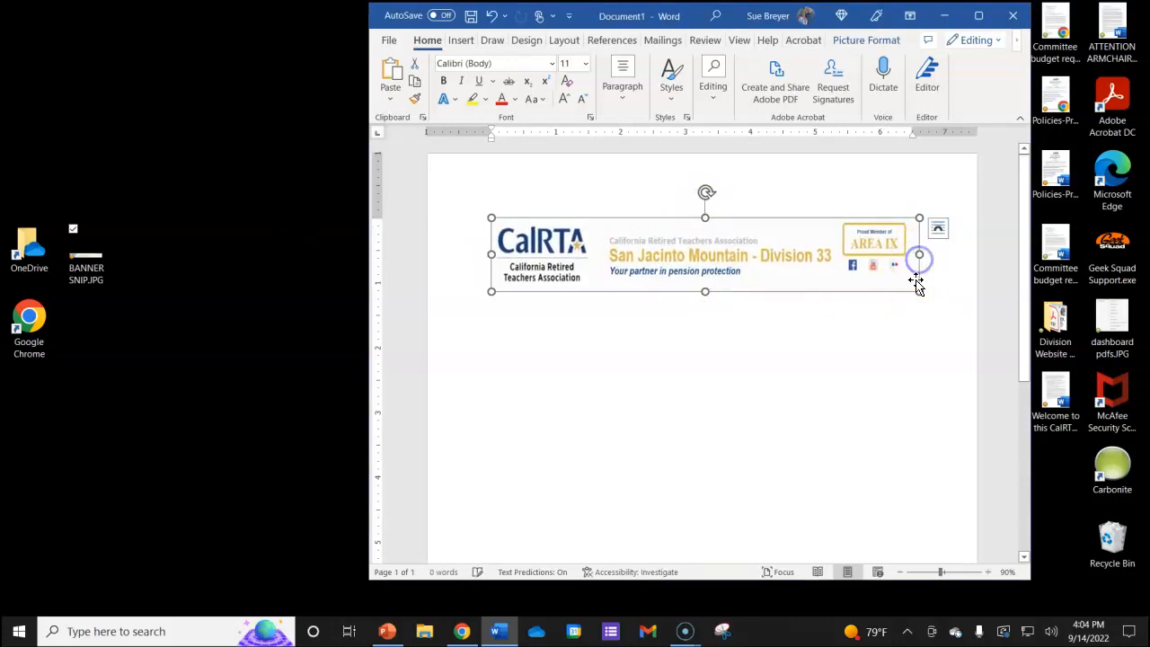
click(593, 358)
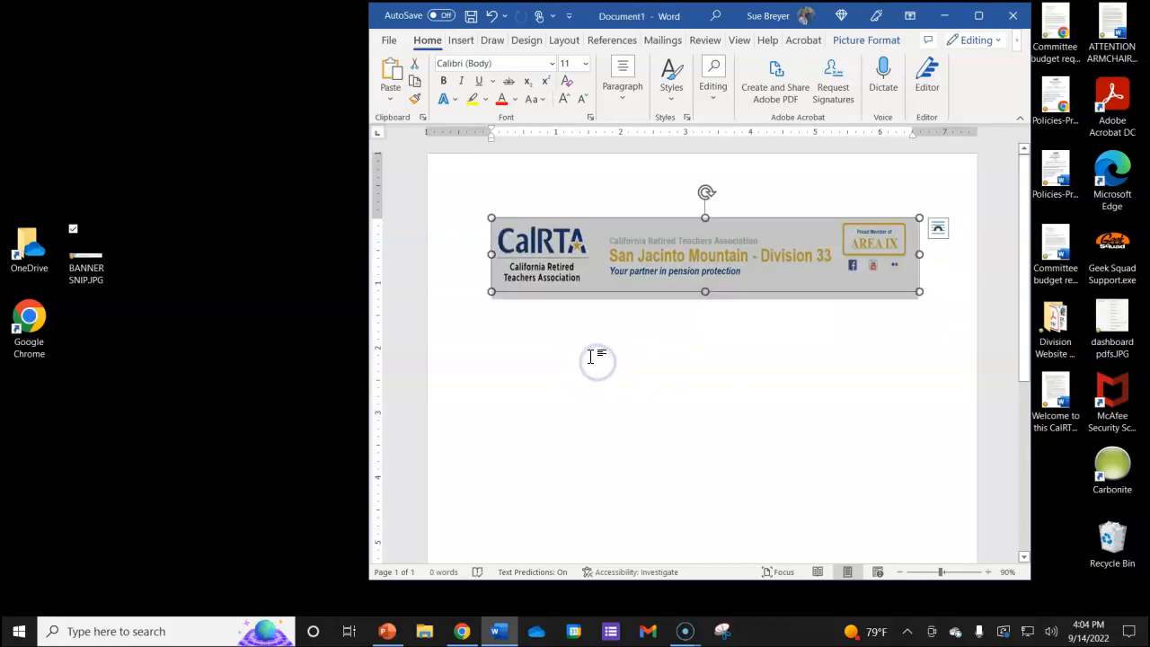
click(940, 290)
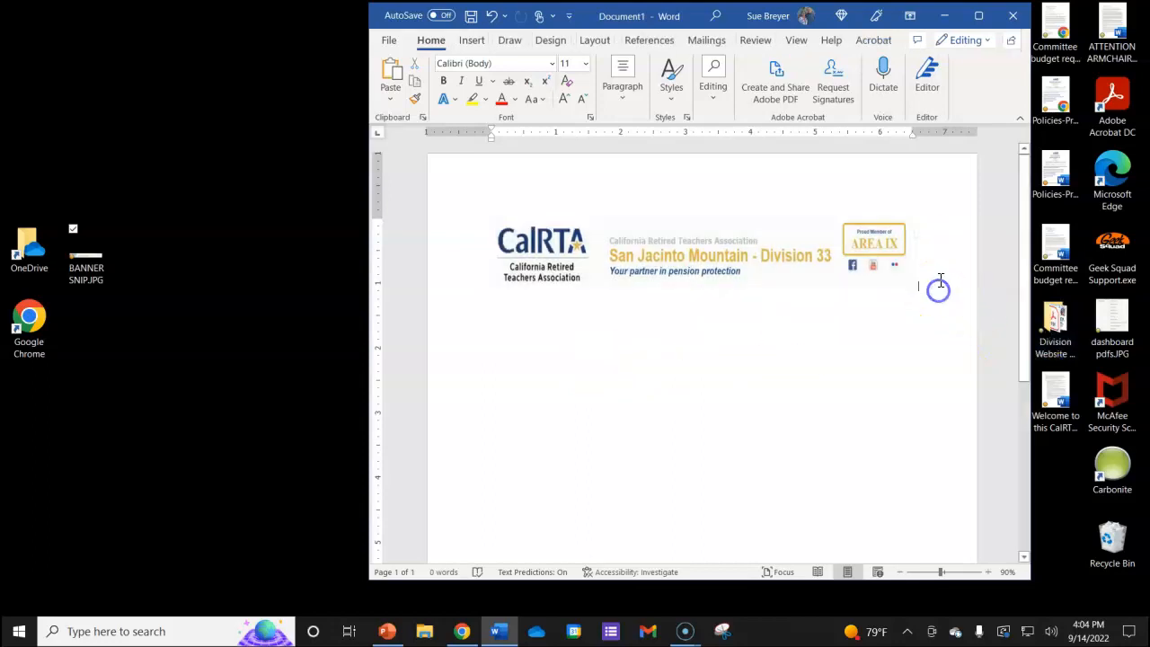
Return to the Division 33 page in Chrome, reopen the Snipping Tool and move its window lower beside the page content
click(947, 18)
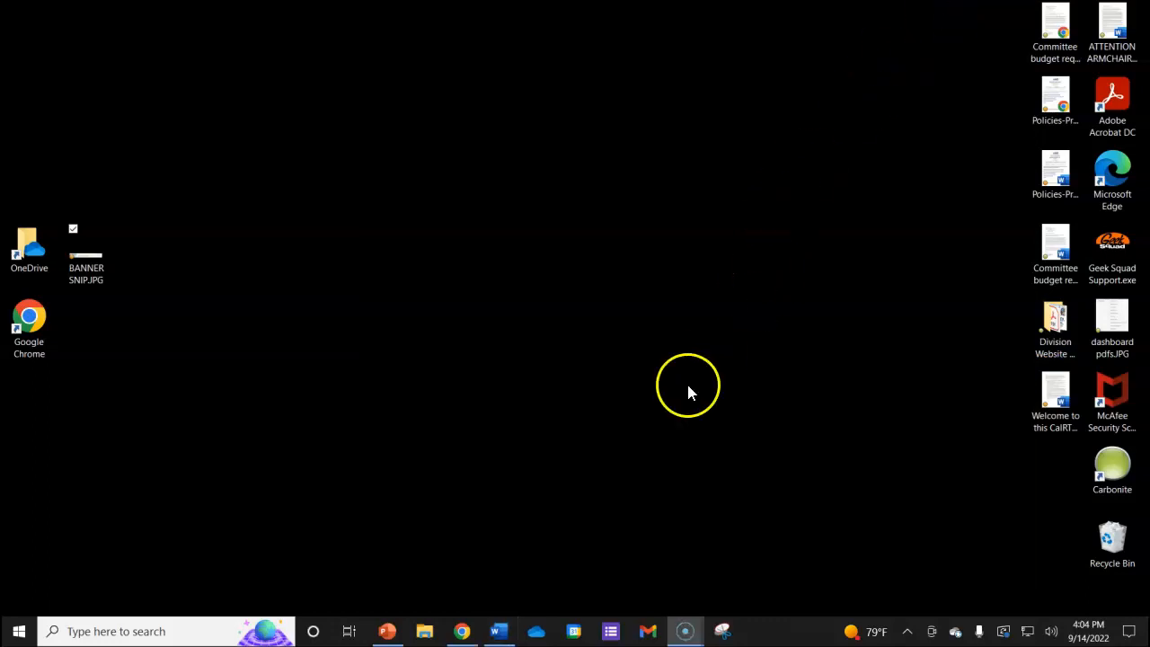
click(458, 633)
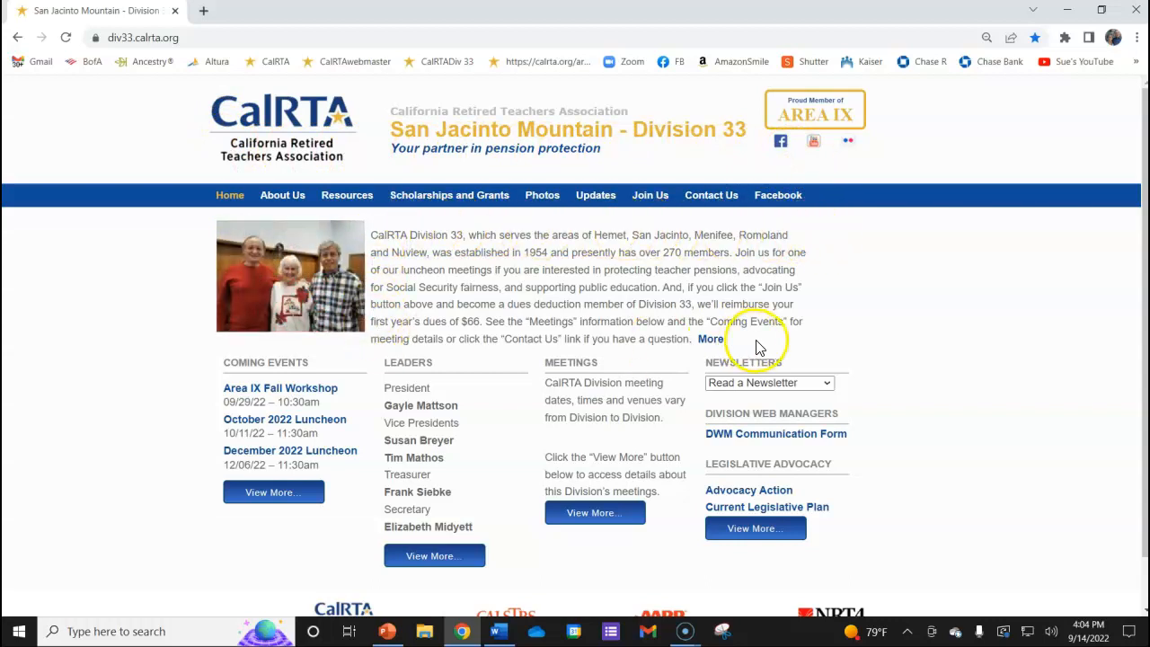
click(724, 632)
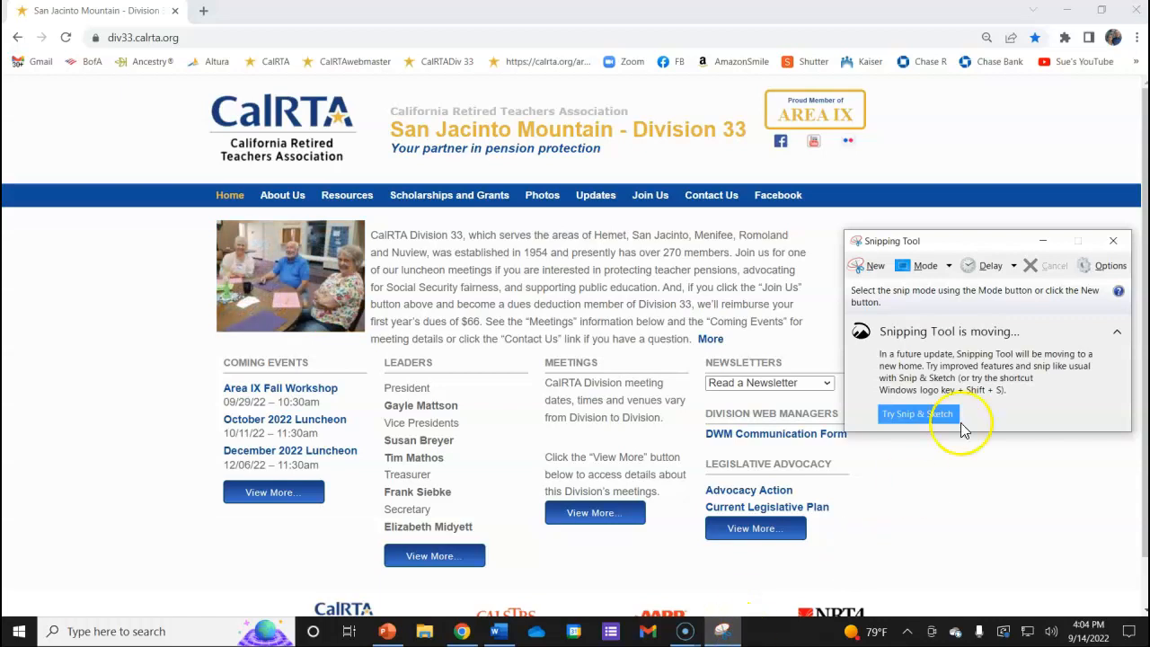
click(992, 256)
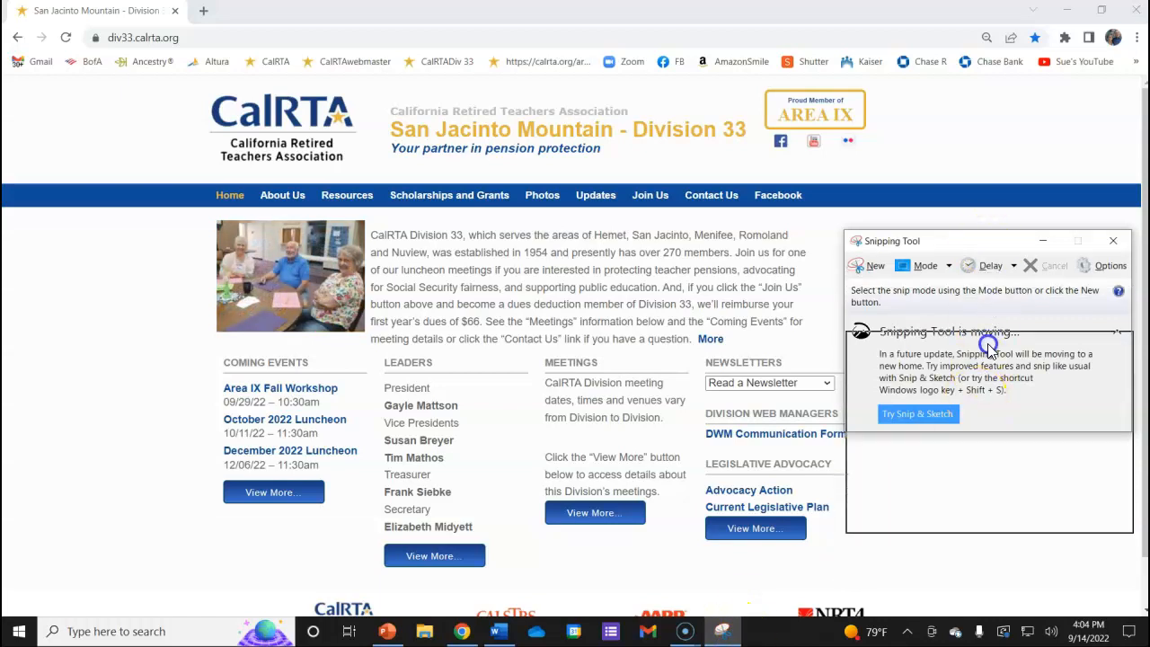
drag(990, 242, 991, 312)
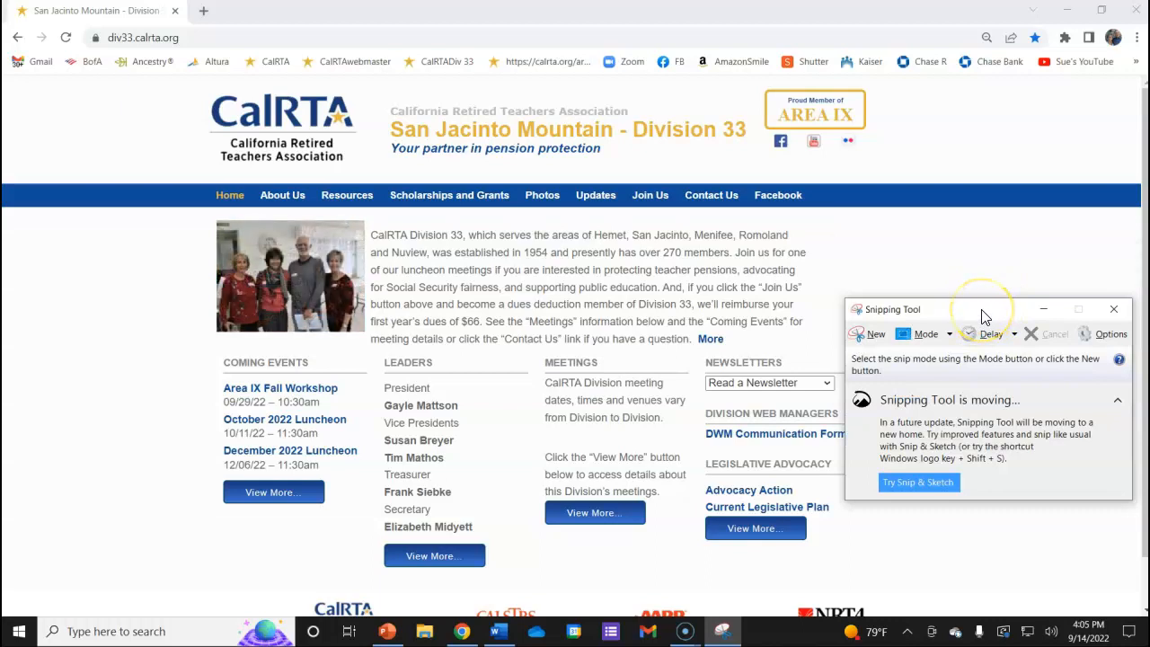
drag(983, 314, 985, 302)
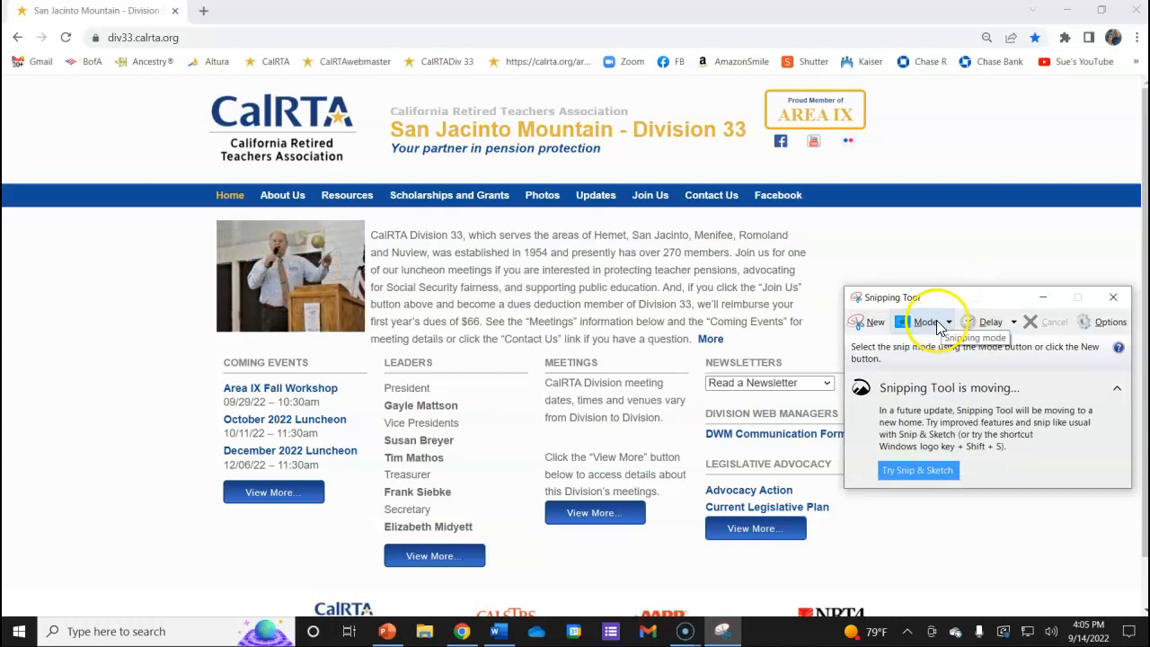
Capture a rectangular snip of the introductory paragraph about CalRTA Division 33, from its first line through the More link
click(949, 323)
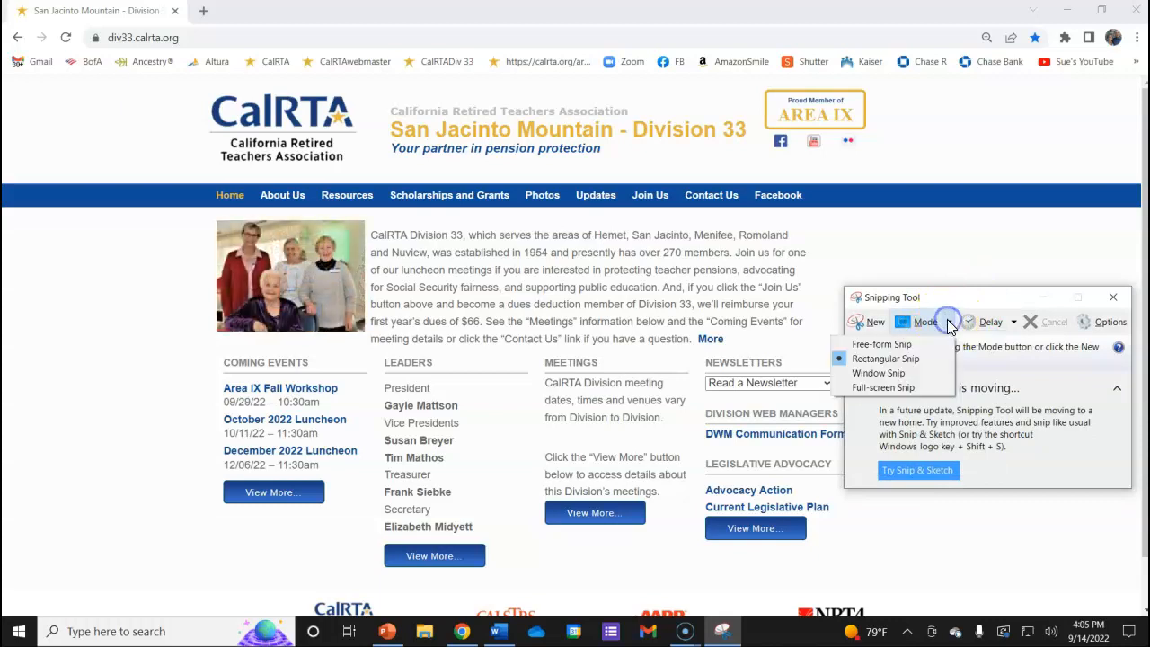
click(886, 359)
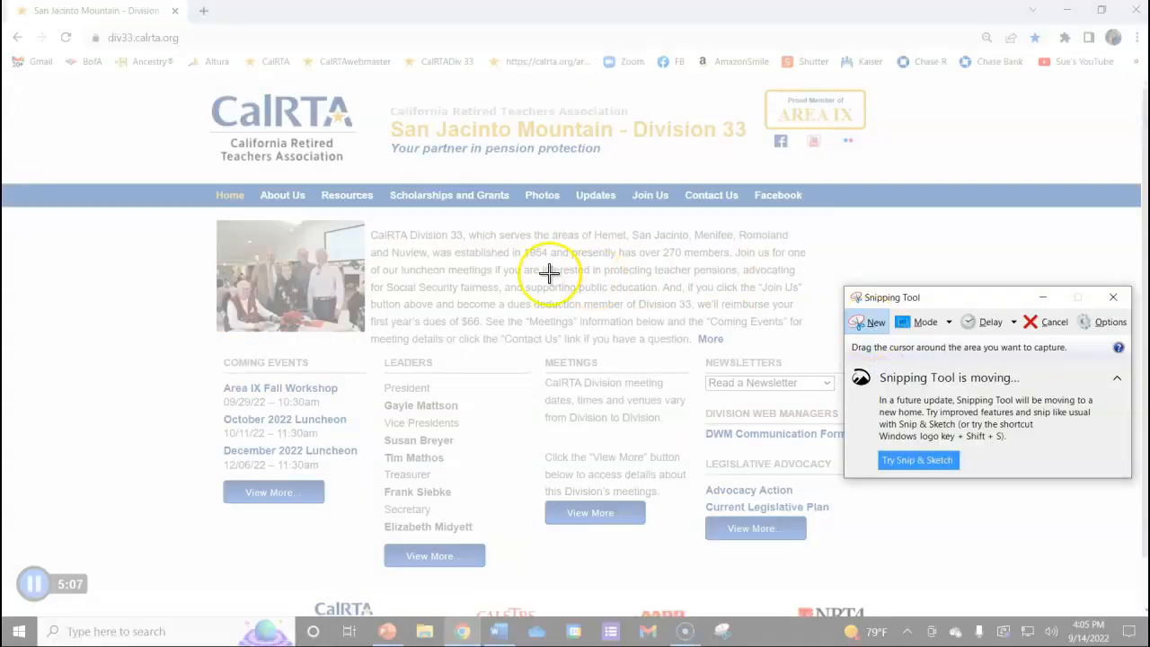
drag(366, 222, 822, 349)
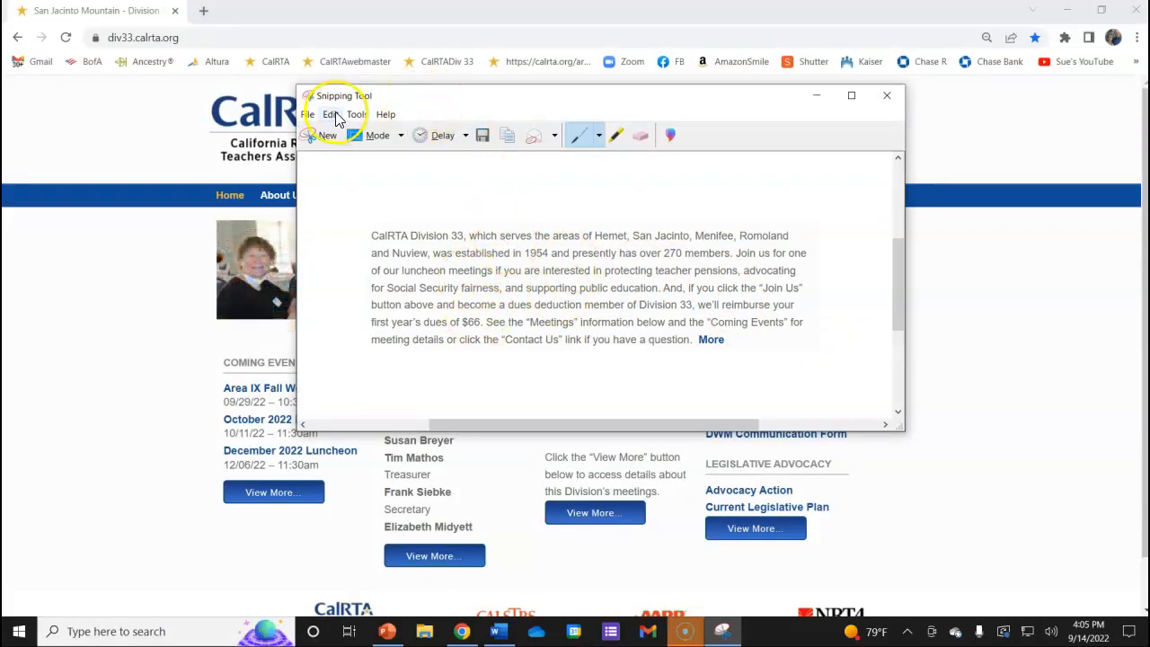
Save the snip to the desktop as a JPEG file named TEXT SNIP
click(309, 115)
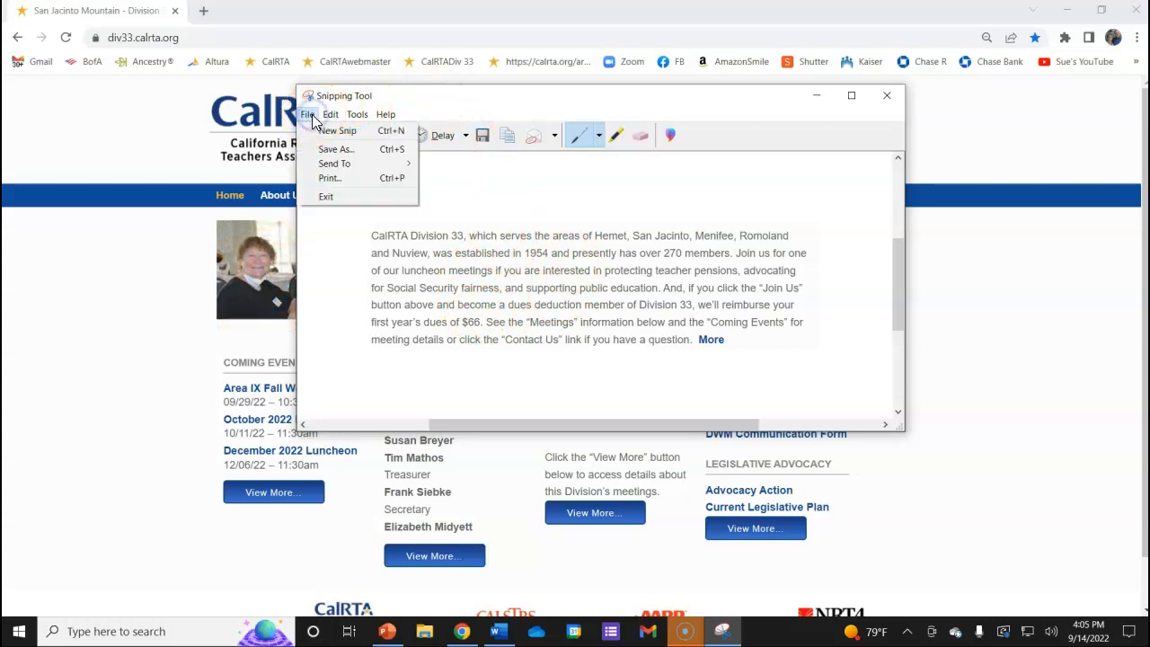
click(325, 151)
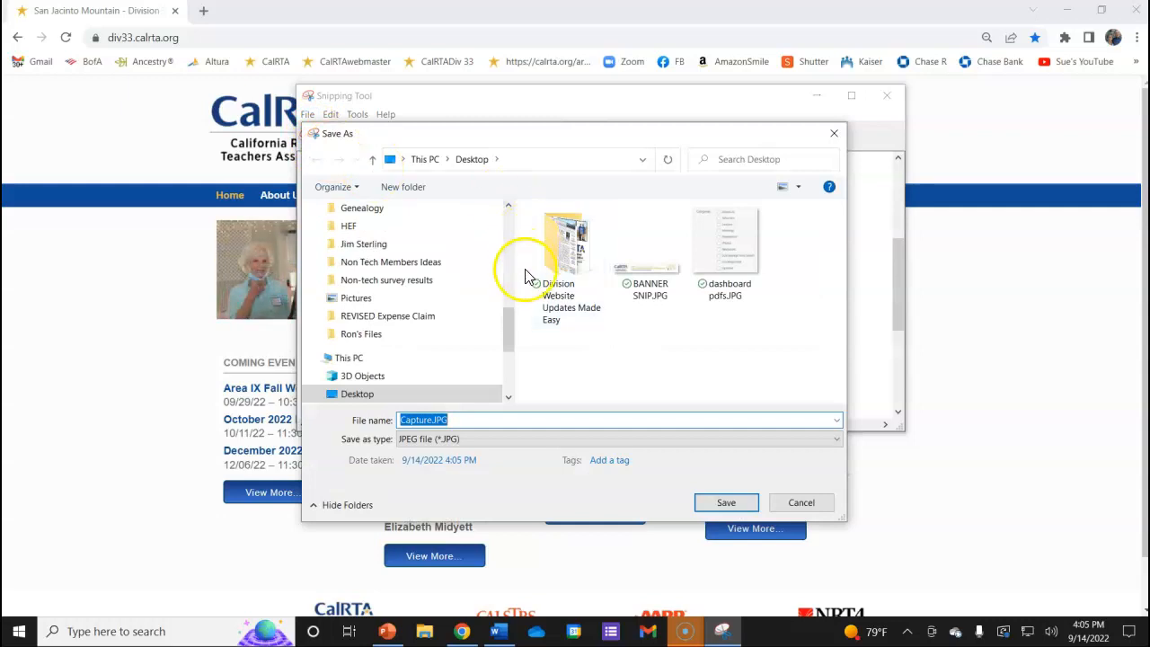
drag(506, 302, 507, 215)
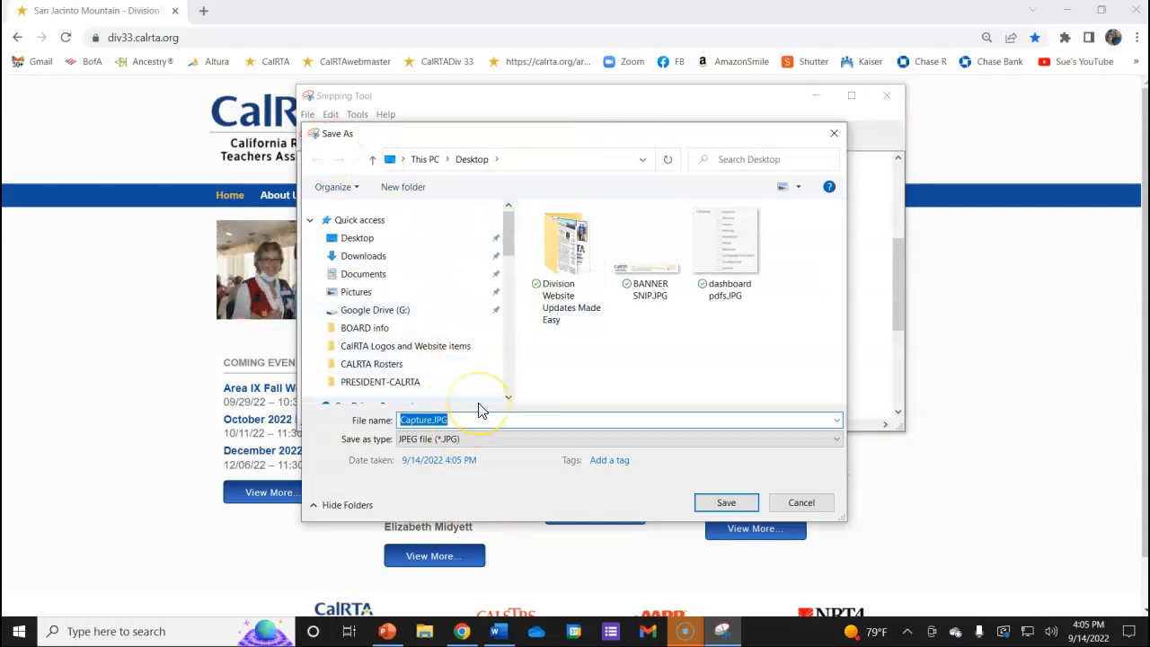
text(TEXT)
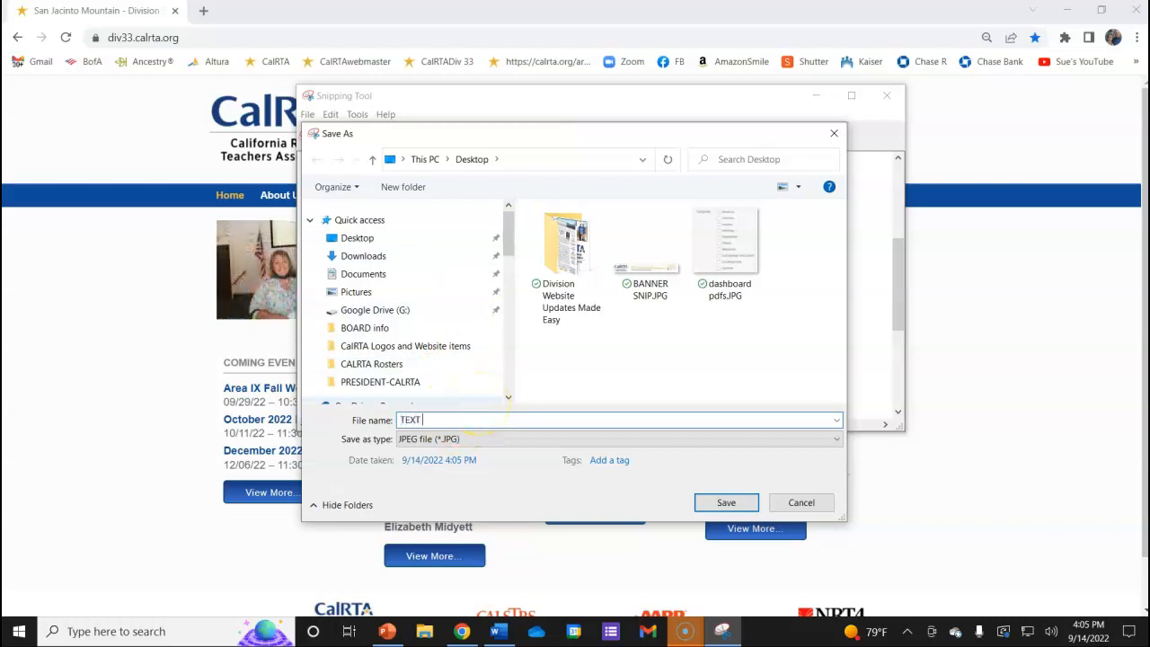
text( SNIP)
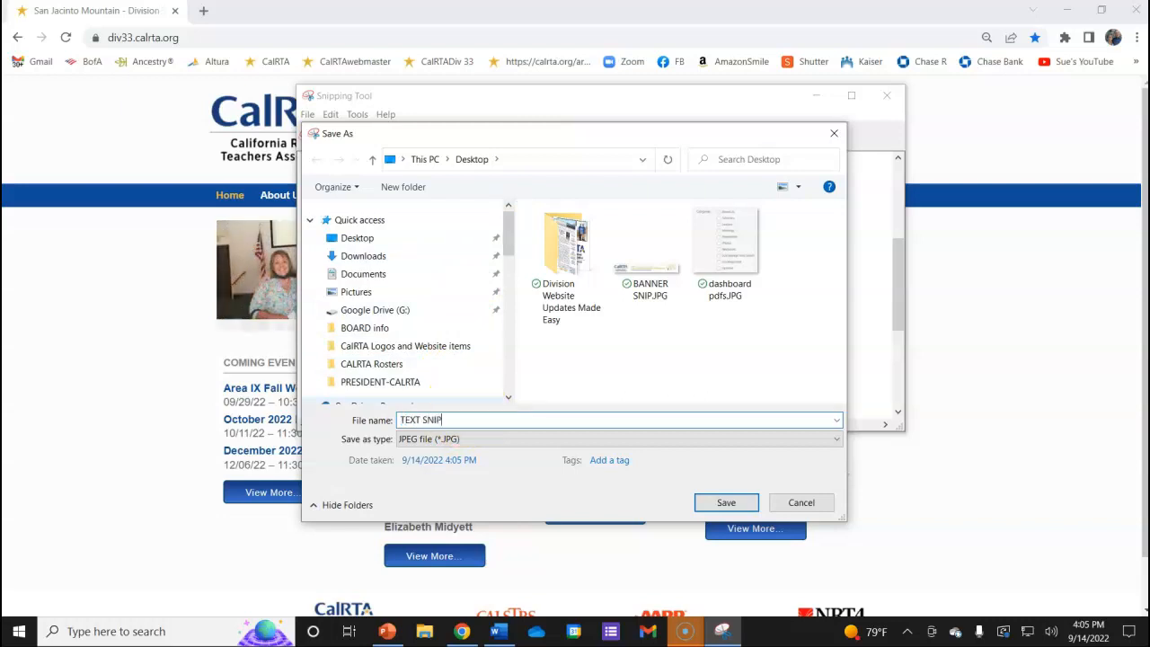
click(472, 160)
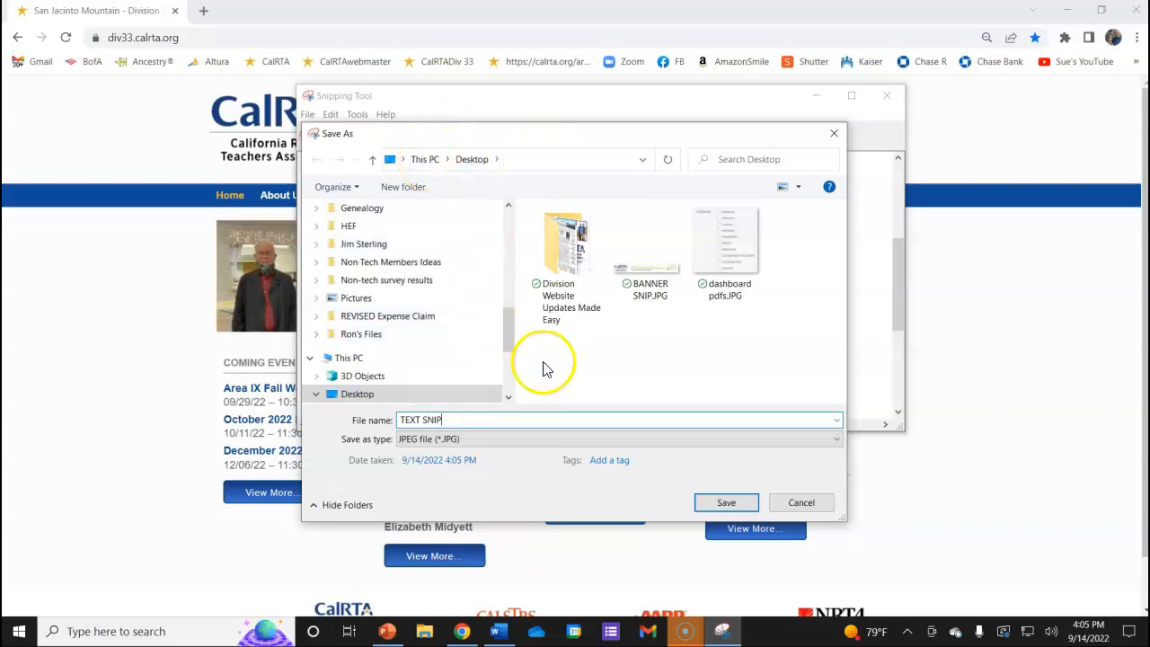
click(729, 508)
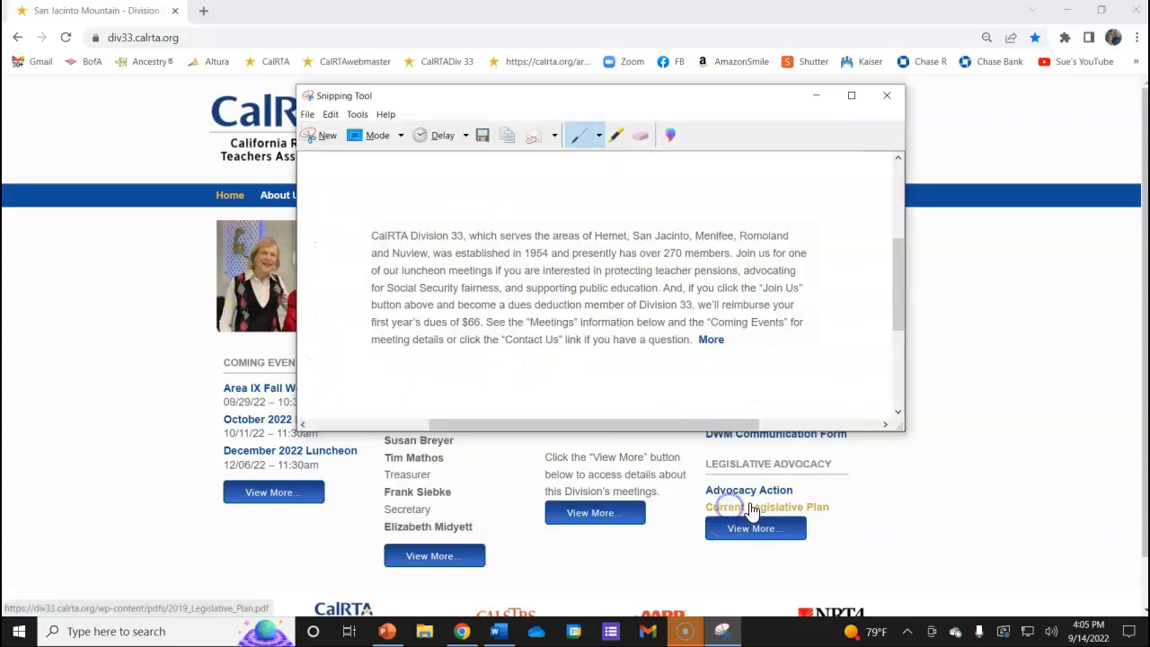
Close the Snipping Tool, minimize the browser and place TEXT SNIP.JPG beside the Google Chrome shortcut on the desktop
click(890, 96)
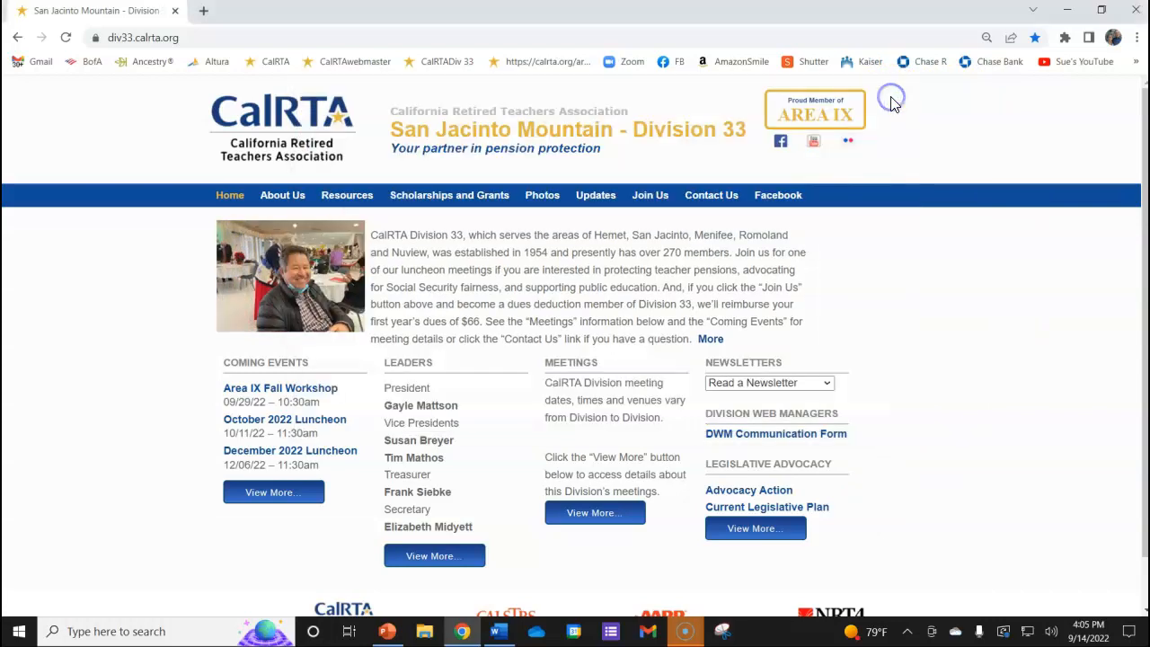
click(1069, 16)
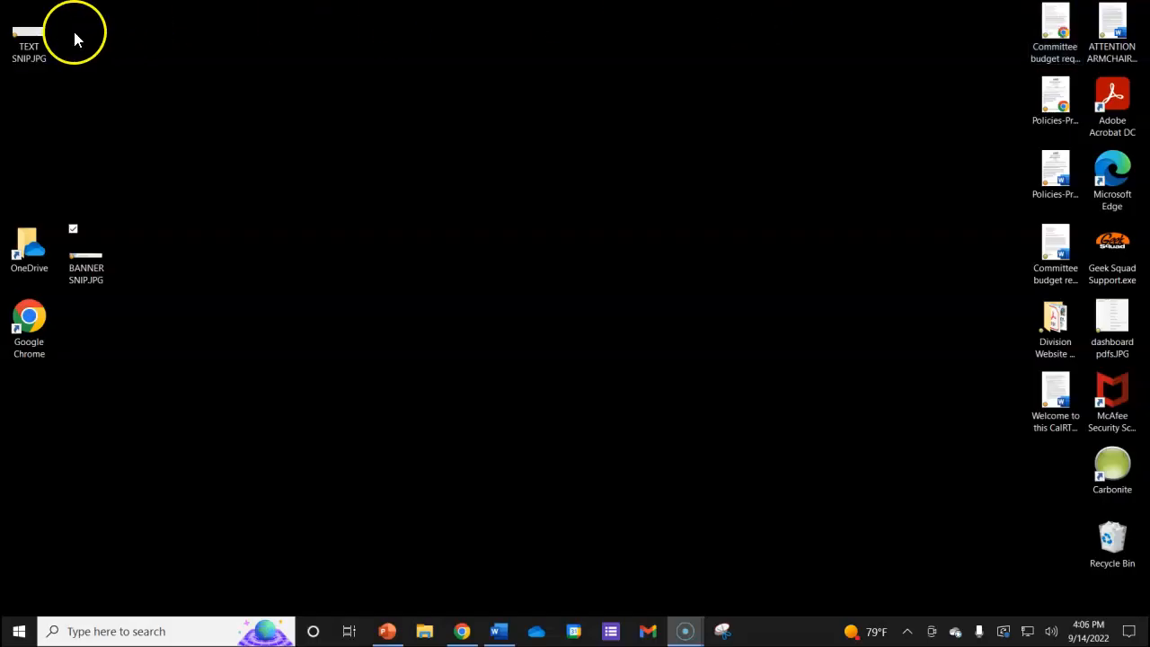
drag(27, 37, 89, 334)
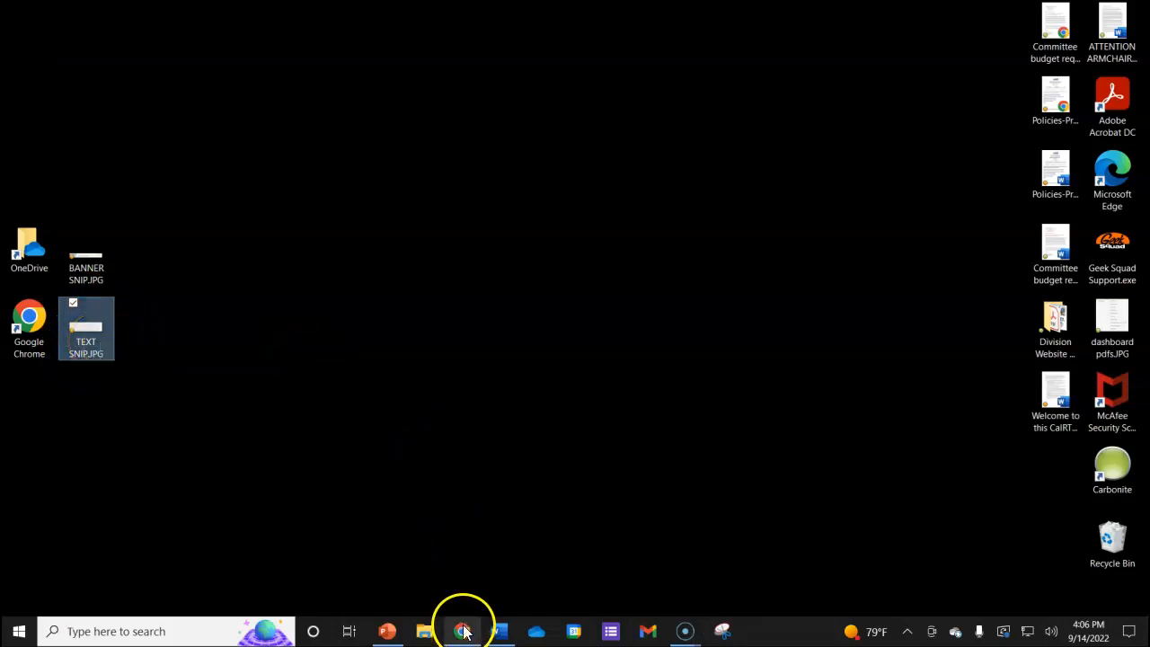
Switch to the open Word document and insert TEXT SNIP.JPG from the desktop below the banner picture
click(496, 631)
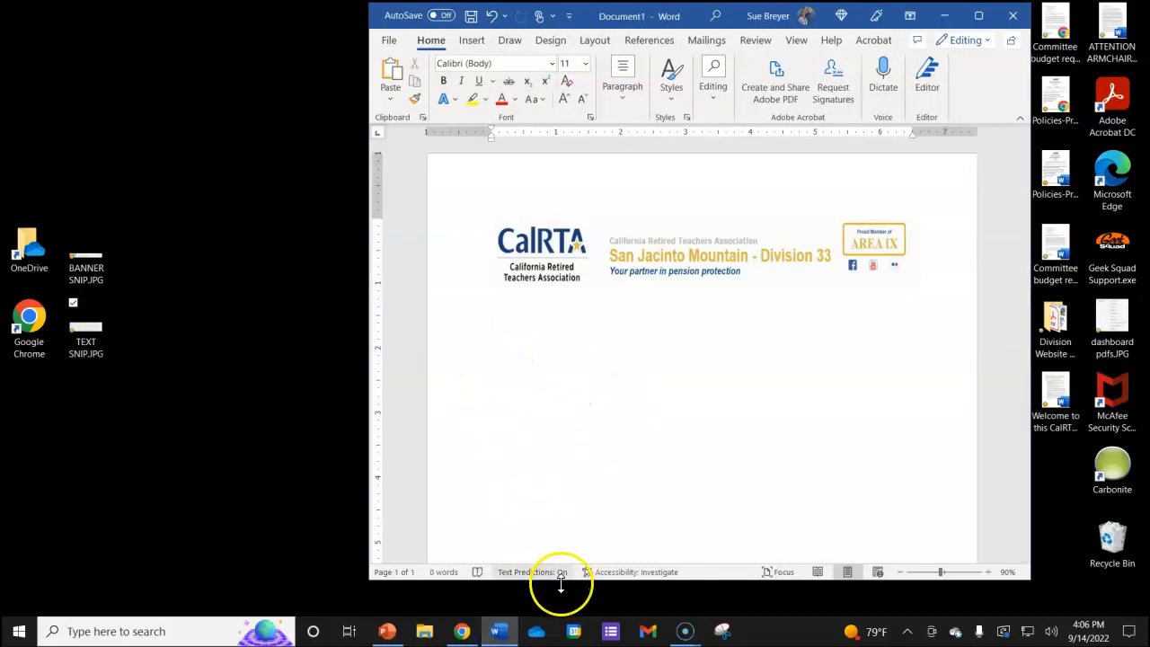
click(85, 331)
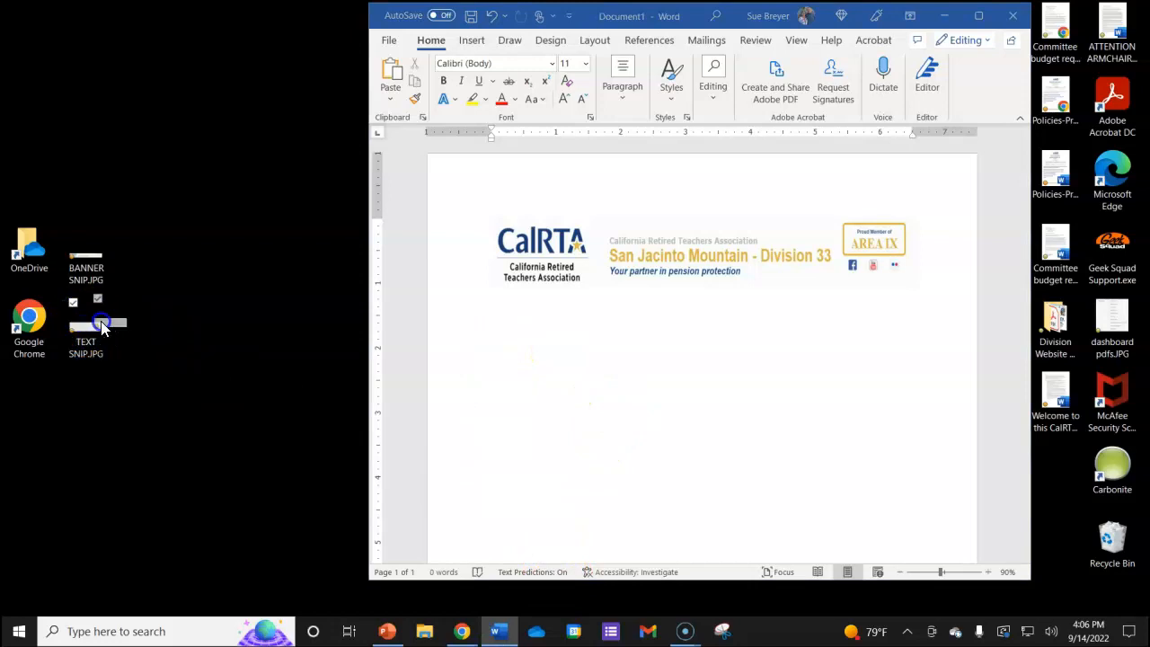
drag(102, 329, 440, 346)
drag(676, 386, 676, 385)
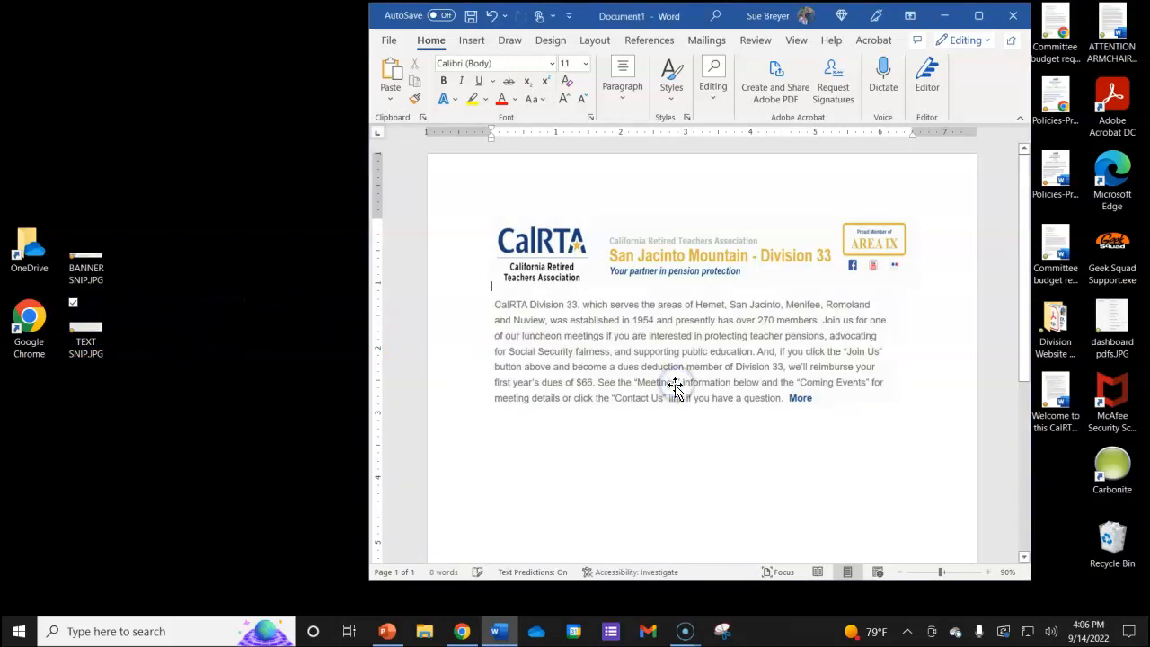
Enlarge the text snip picture slightly to about the banner's width, then deselect it
click(892, 394)
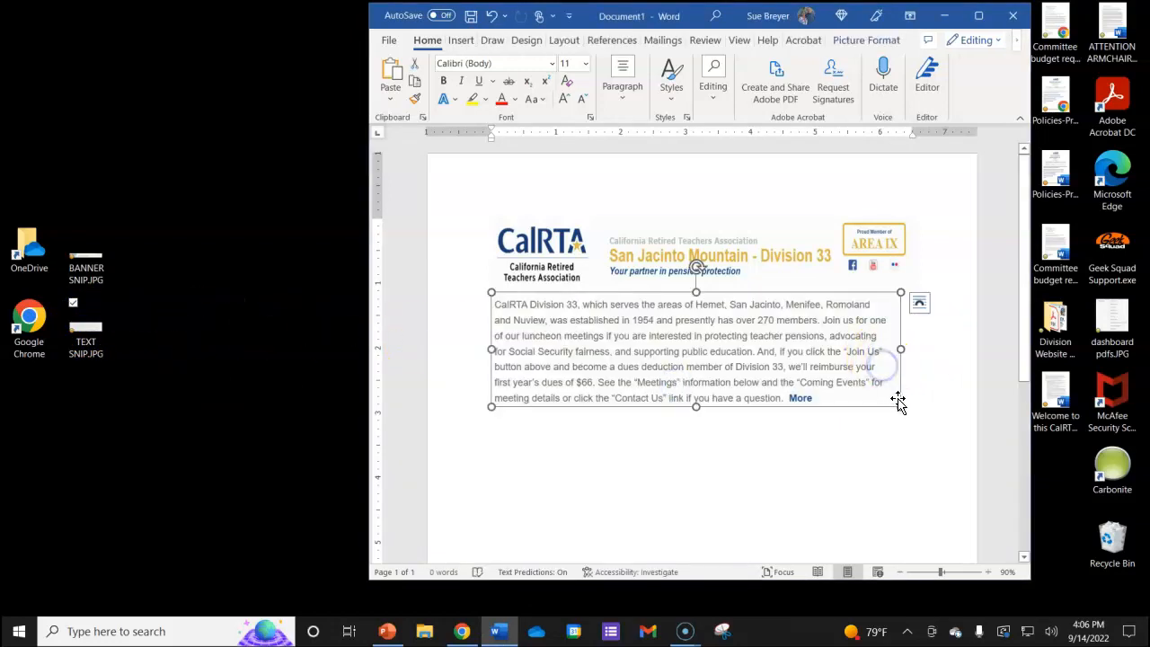
drag(901, 406, 877, 411)
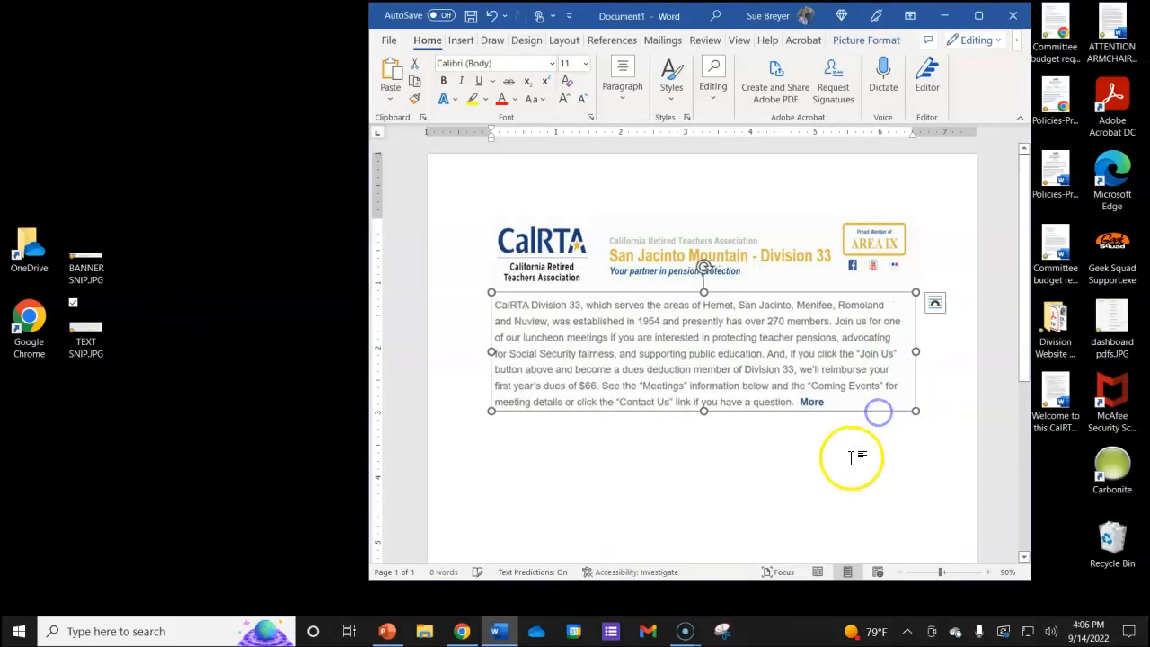
click(956, 388)
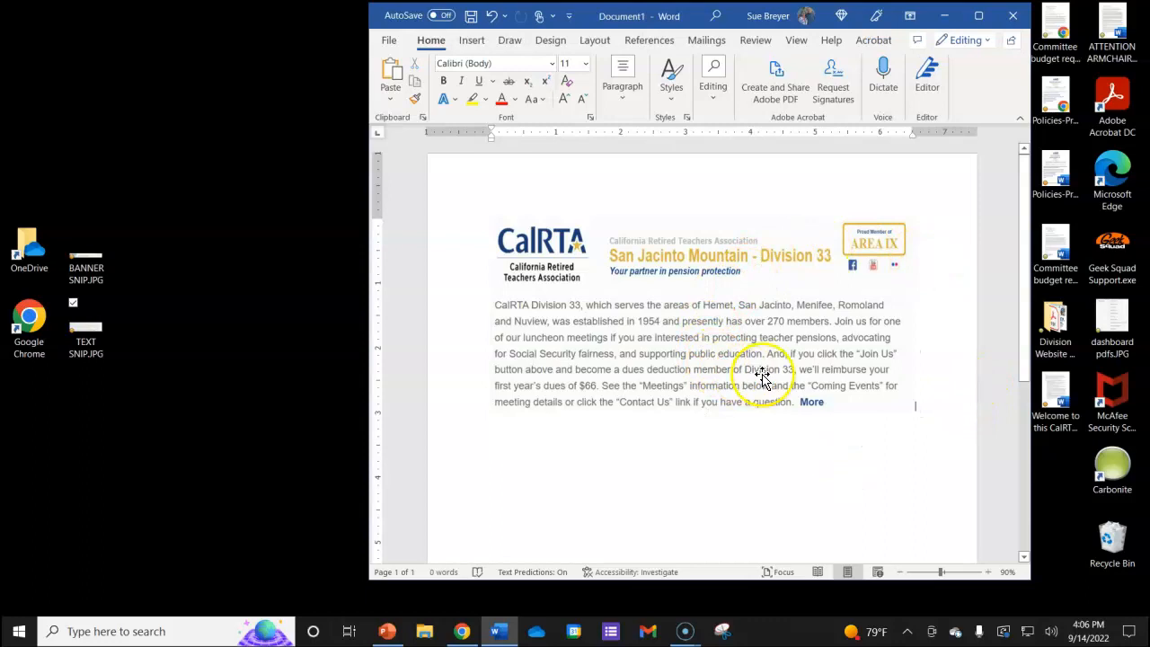